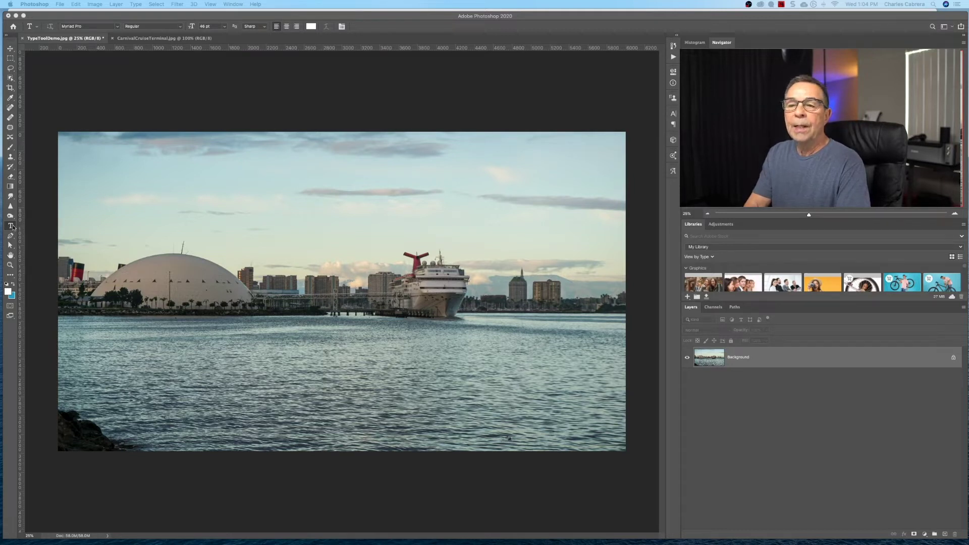
# Step: Add a white paragraph text box over the upper-right sky containing the pasted type-tool paragraph
pyautogui.click(10, 226)
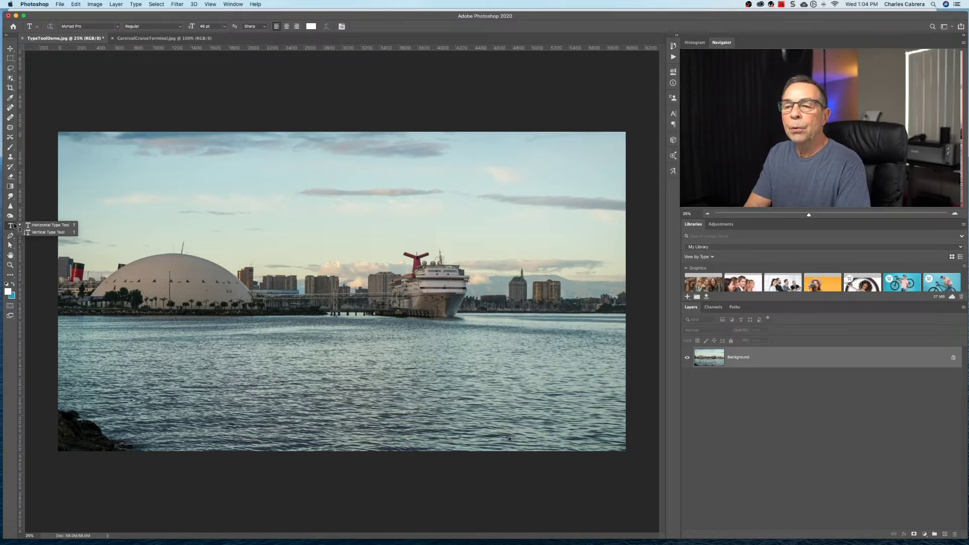
pyautogui.click(48, 225)
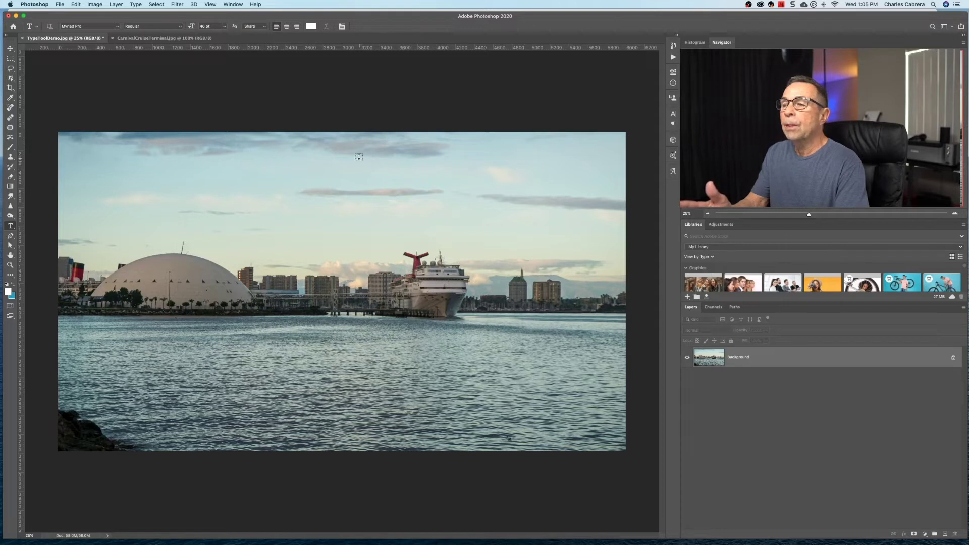
pyautogui.moveTo(354, 158); pyautogui.dragTo(587, 235)
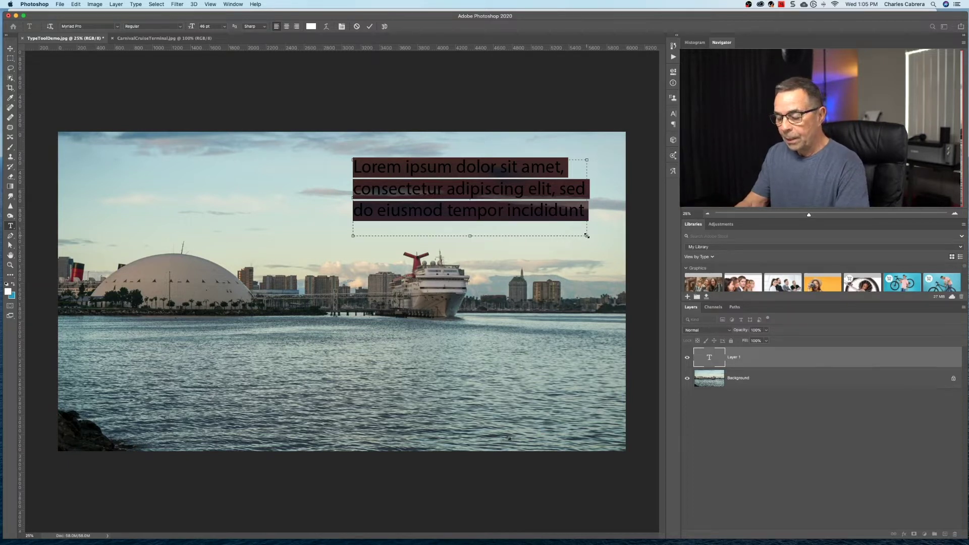
pyautogui.press('super+v')
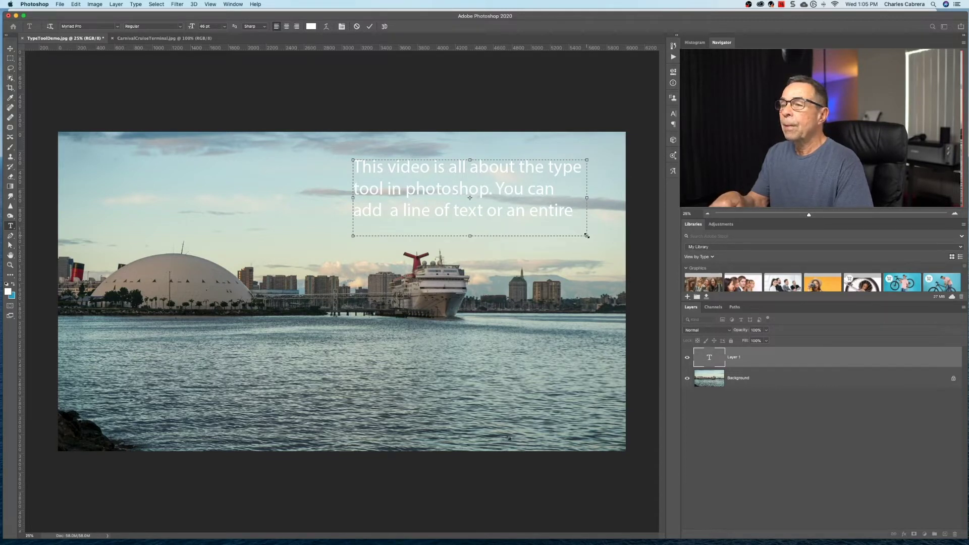
pyautogui.click(257, 197)
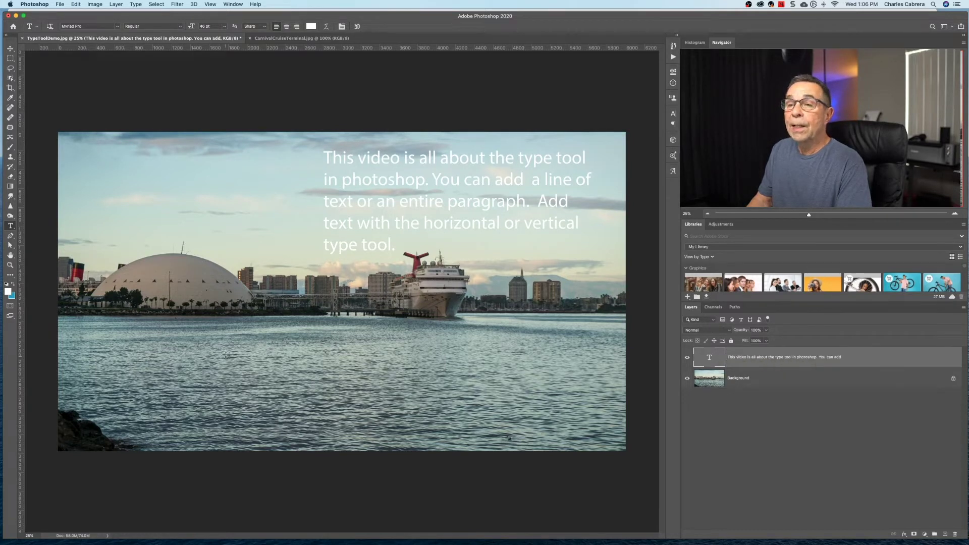
# Step: Add the point-text label 'CRUISE SHIP TERMINAL' on the water
pyautogui.click(251, 363)
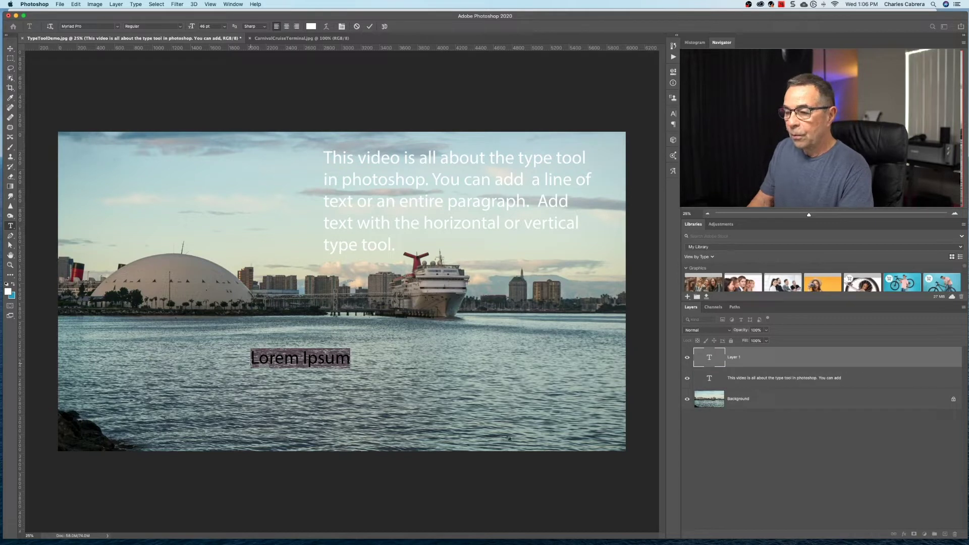
pyautogui.press('BackSpace')
pyautogui.write('CRUS')
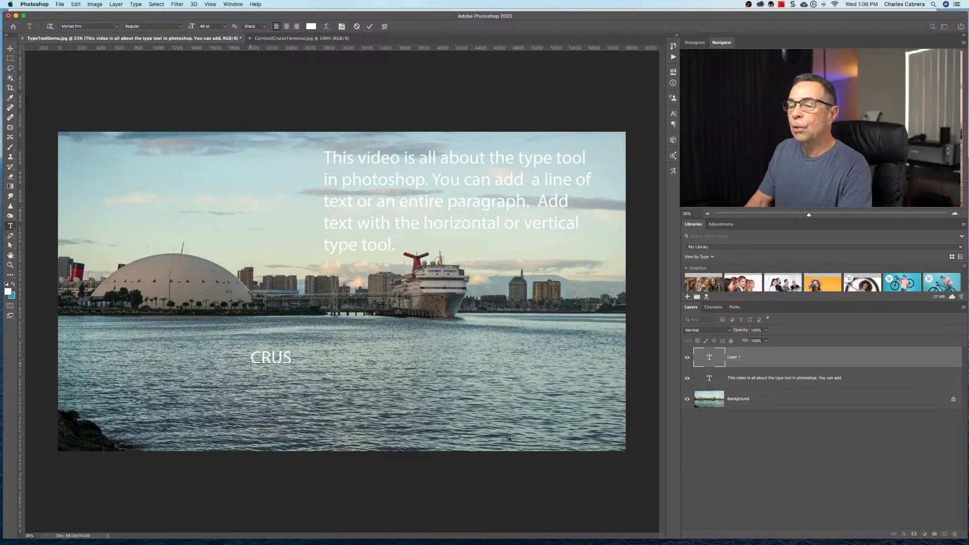
pyautogui.press('BackSpace')
pyautogui.write('ISE SHIP')
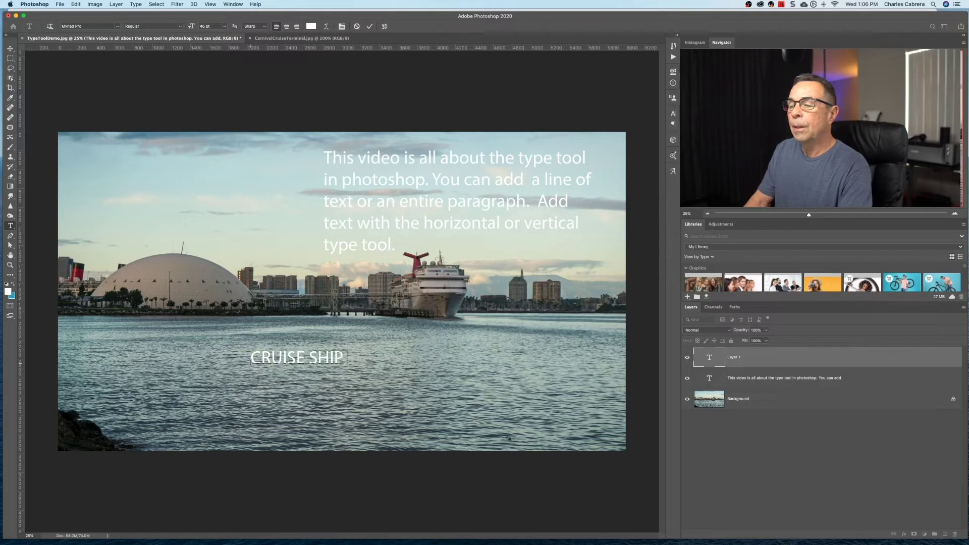
pyautogui.write(' TERMINAL')
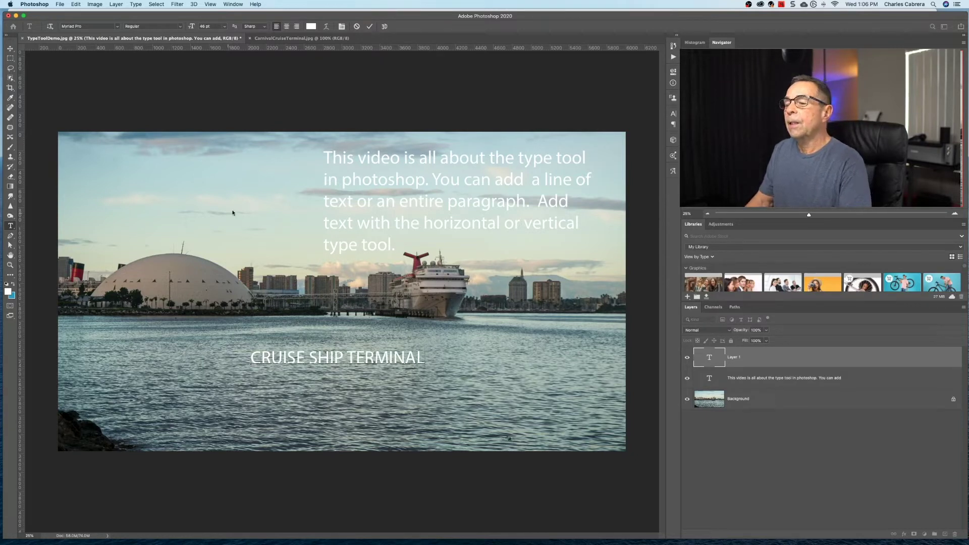
pyautogui.click(369, 27)
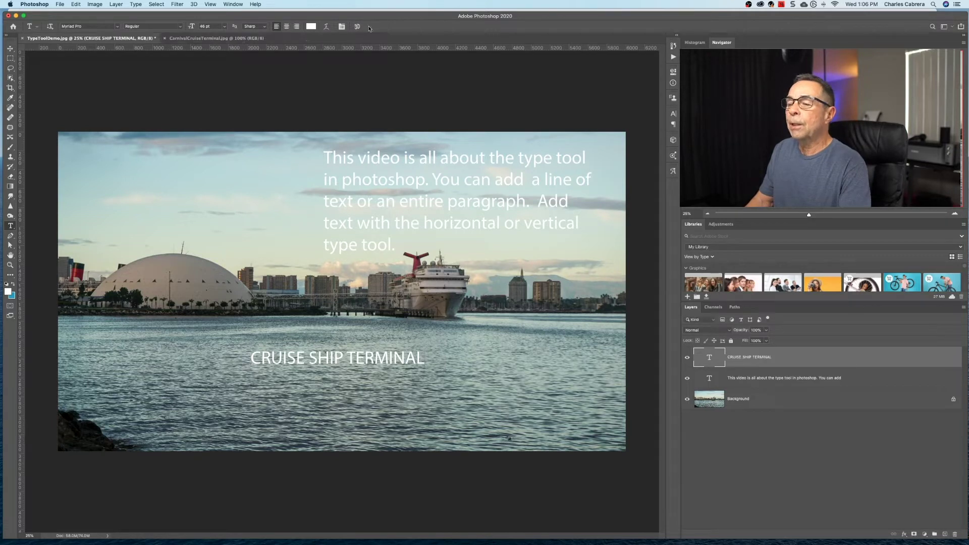
# Step: Add a second label 'LONG BEACH PIER 5' beneath CRUISE SHIP TERMINAL
pyautogui.click(810, 379)
pyautogui.click(771, 359)
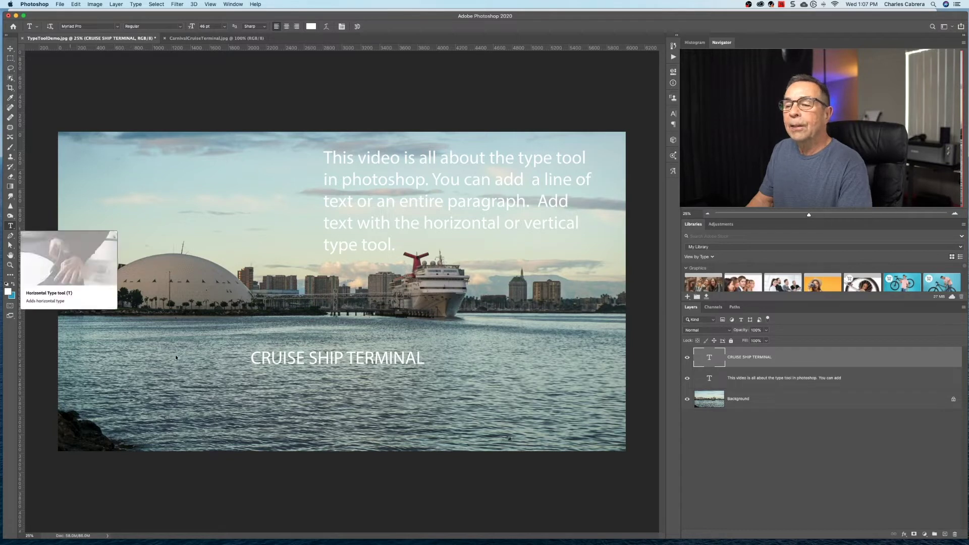
pyautogui.click(248, 399)
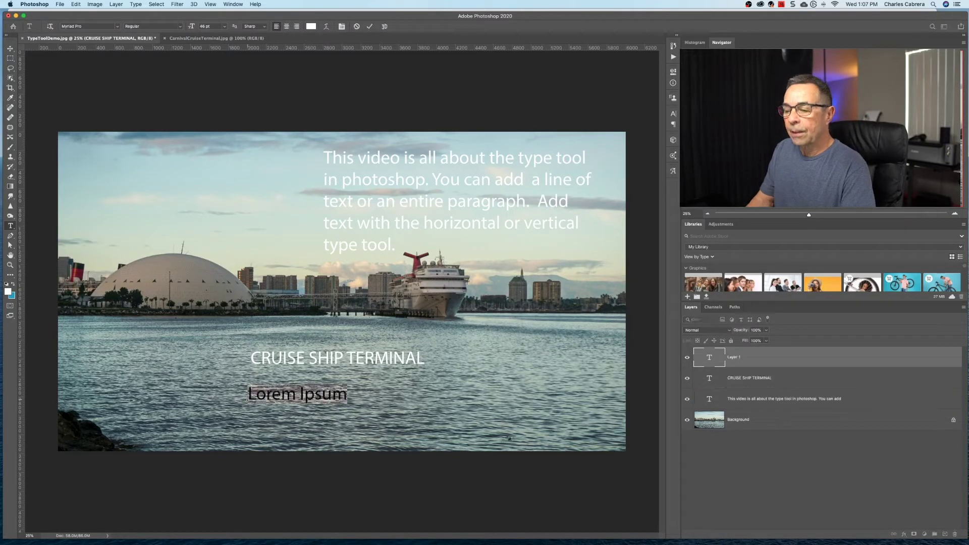
pyautogui.write('LONG')
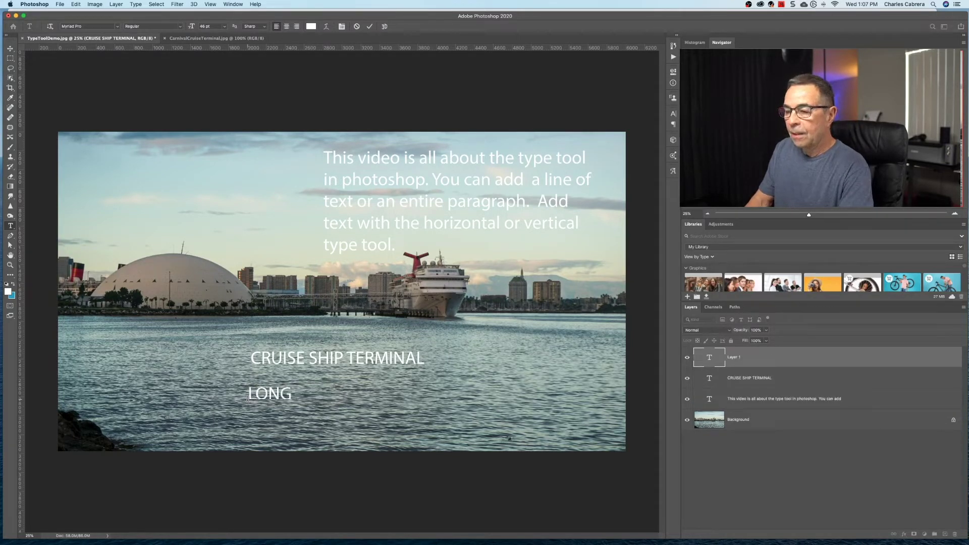
pyautogui.write(' BEACH P')
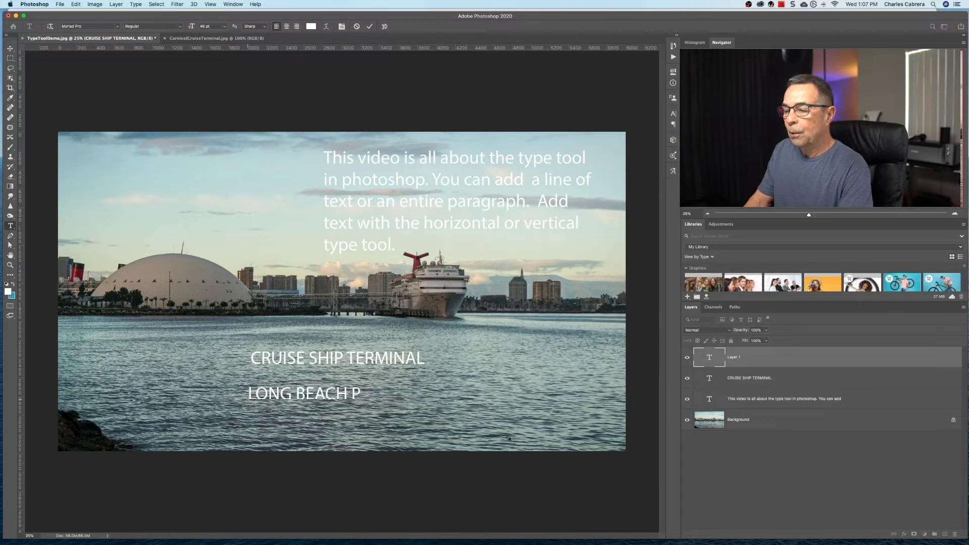
pyautogui.write('IER 5')
pyautogui.click(369, 27)
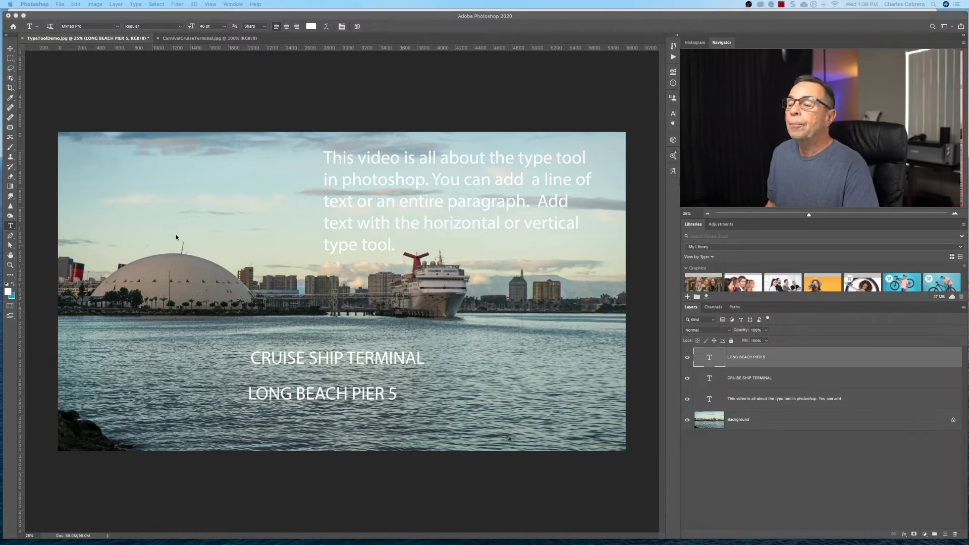
pyautogui.click(11, 49)
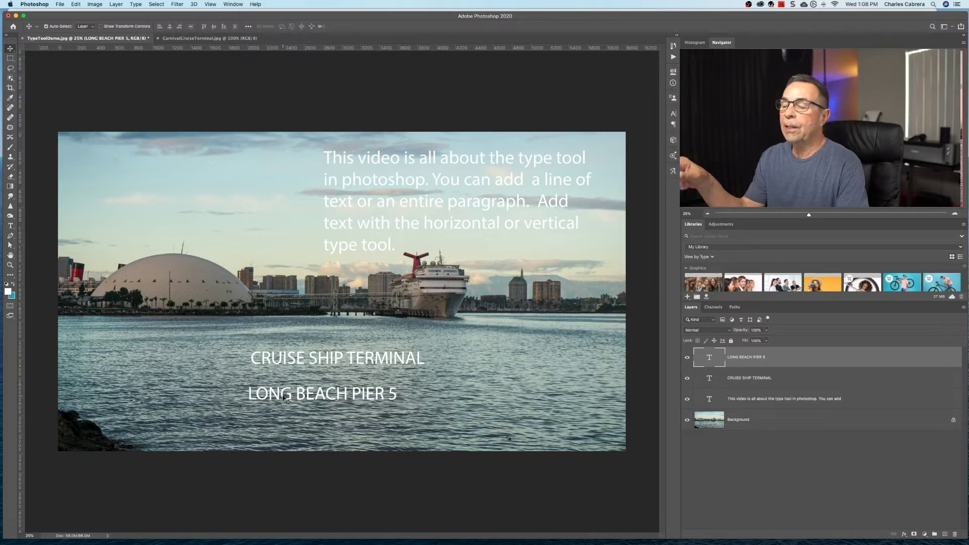
pyautogui.click(293, 358)
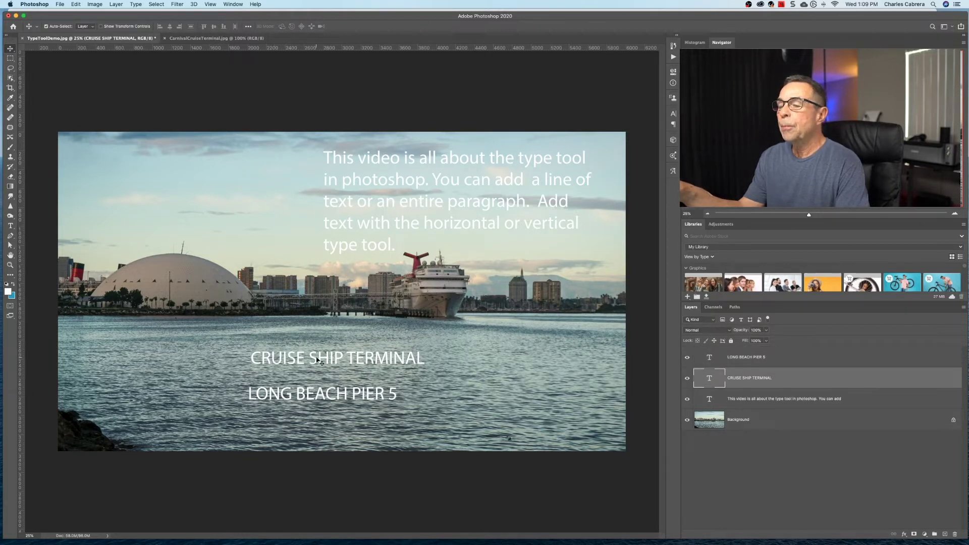
pyautogui.doubleClick(274, 362)
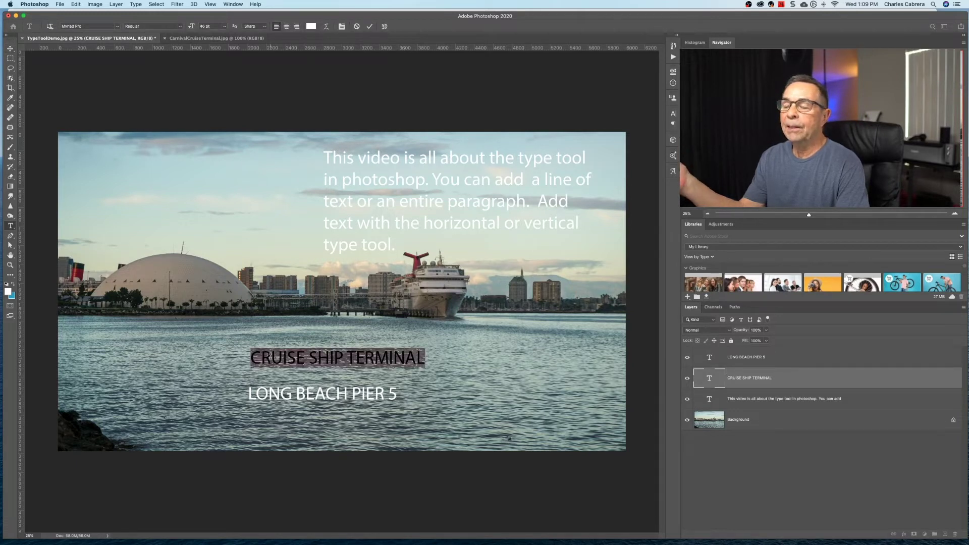
pyautogui.hotkey('ctrl', 'Return')
pyautogui.press('v')
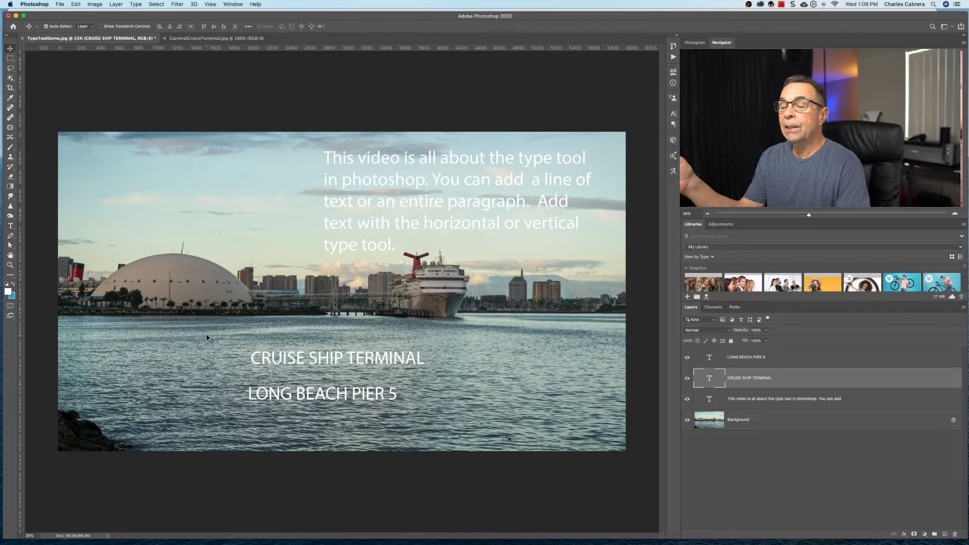
pyautogui.click(10, 225)
pyautogui.click(277, 357)
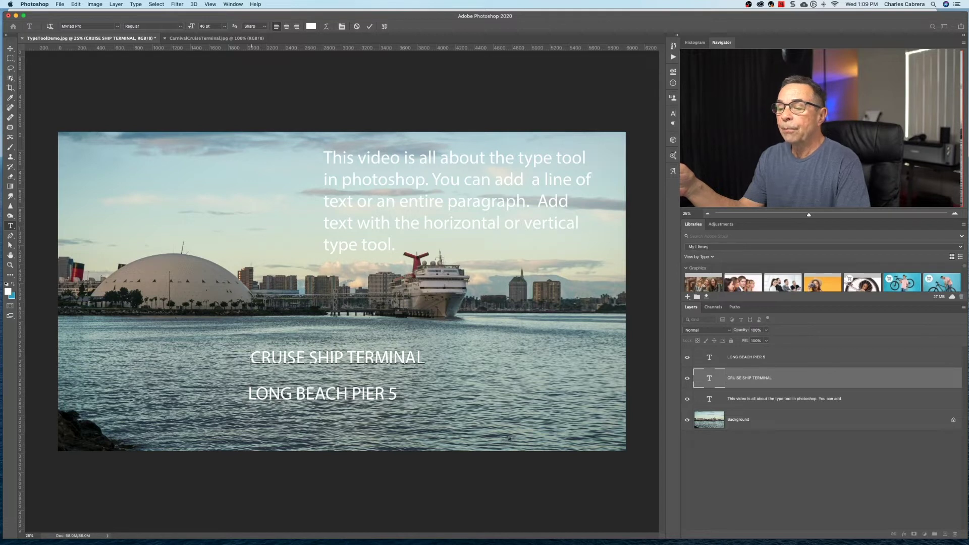
pyautogui.moveTo(252, 356); pyautogui.dragTo(425, 359)
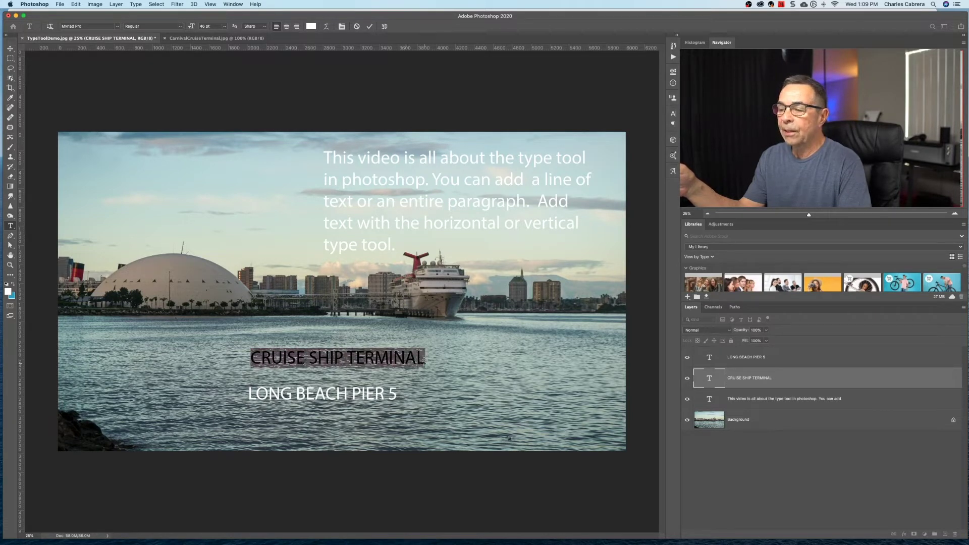
pyautogui.press('Escape')
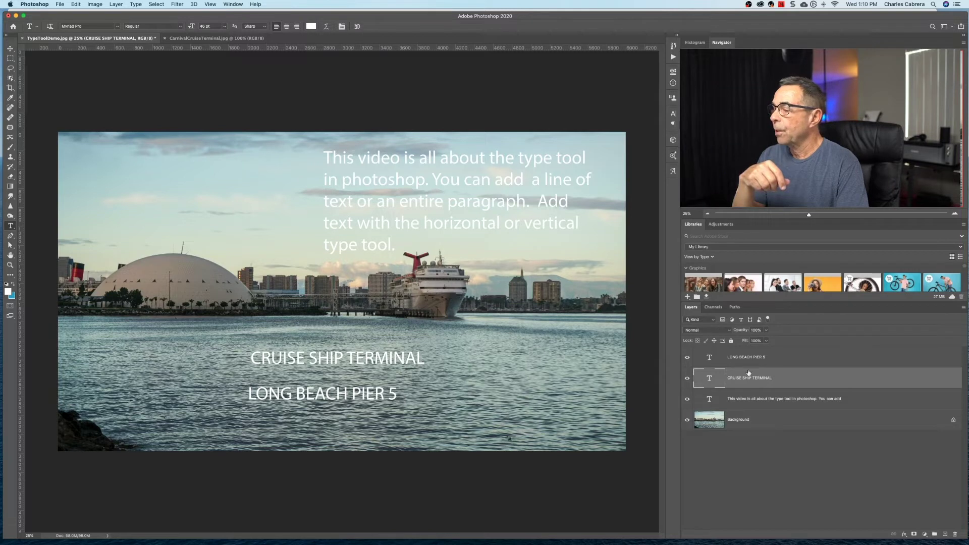
# Step: Hide the paragraph layer and switch LONG BEACH PIER 5 to vertical text
pyautogui.click(687, 399)
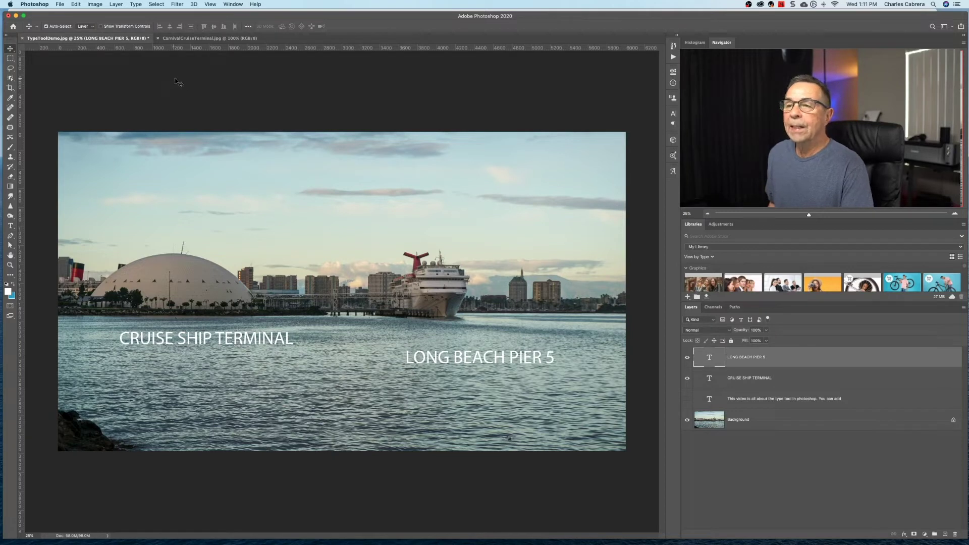
pyautogui.doubleClick(438, 358)
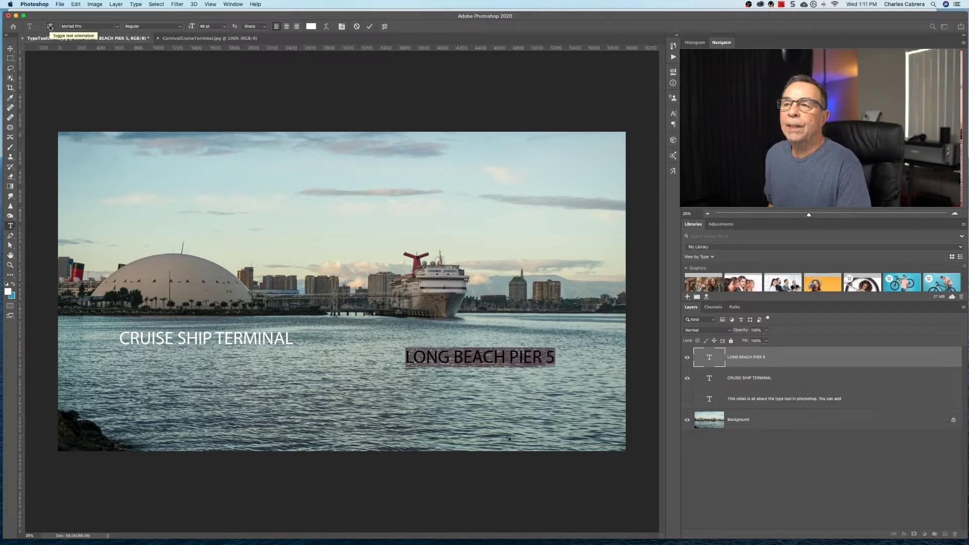
pyautogui.click(50, 27)
pyautogui.press('v')
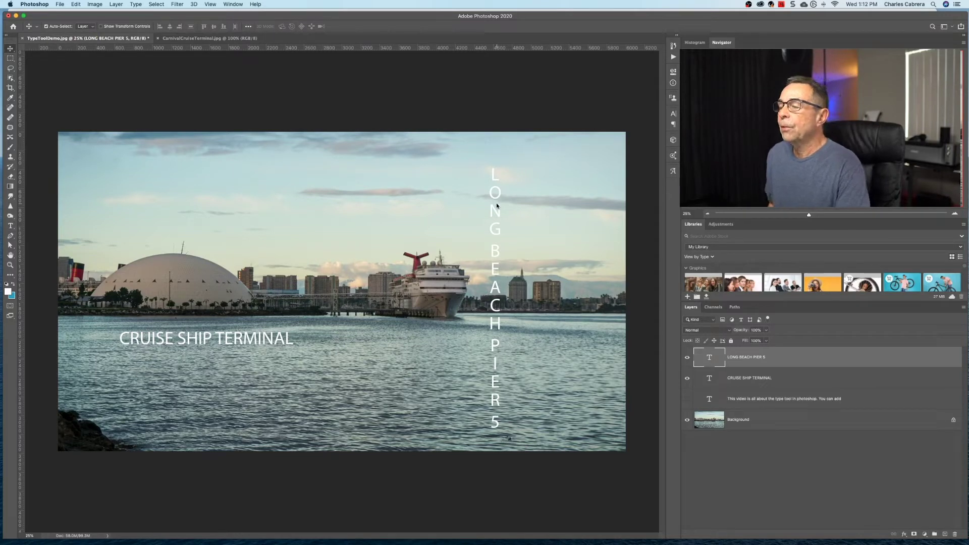
# Step: Return LONG BEACH PIER 5 to horizontal and move it lower toward the water's centre
pyautogui.press('t')
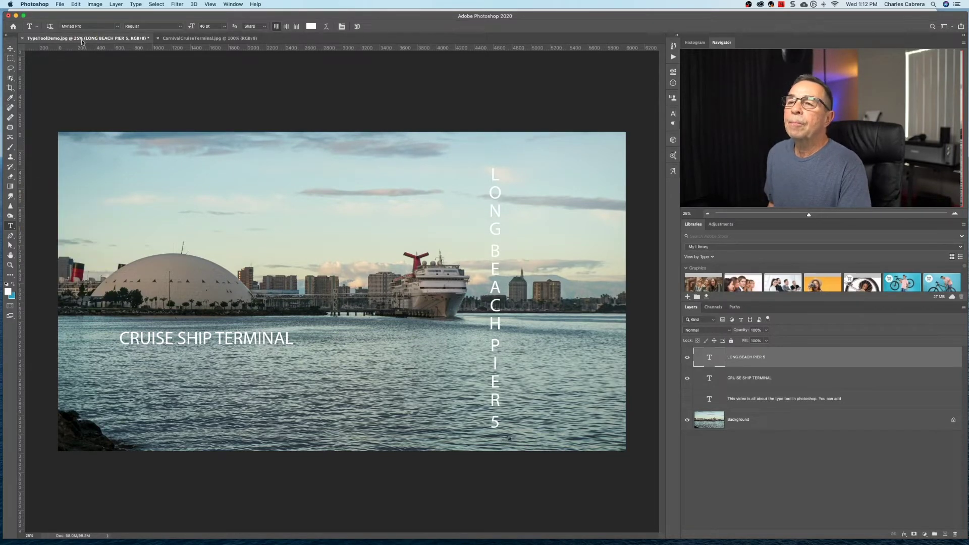
pyautogui.click(49, 27)
pyautogui.press('v')
pyautogui.moveTo(602, 164); pyautogui.dragTo(437, 364)
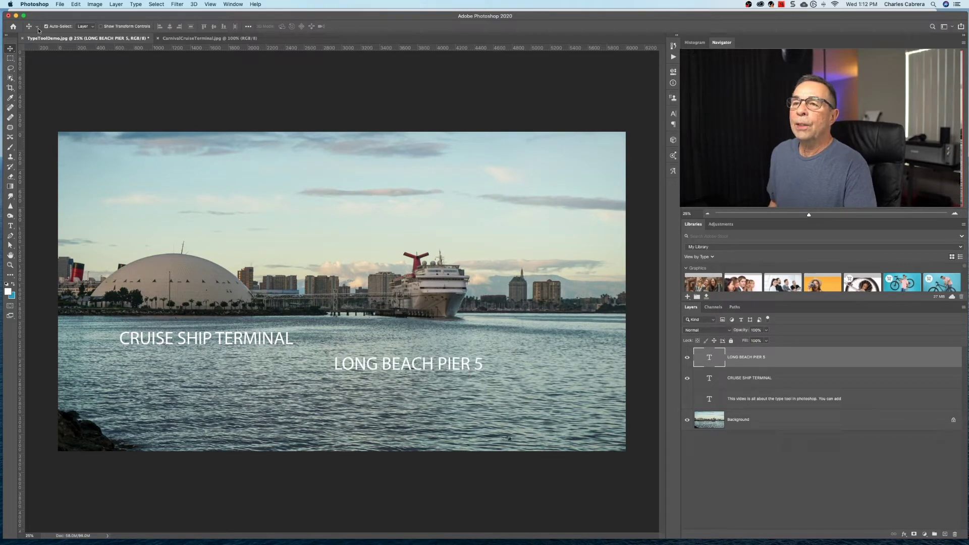
pyautogui.press('t')
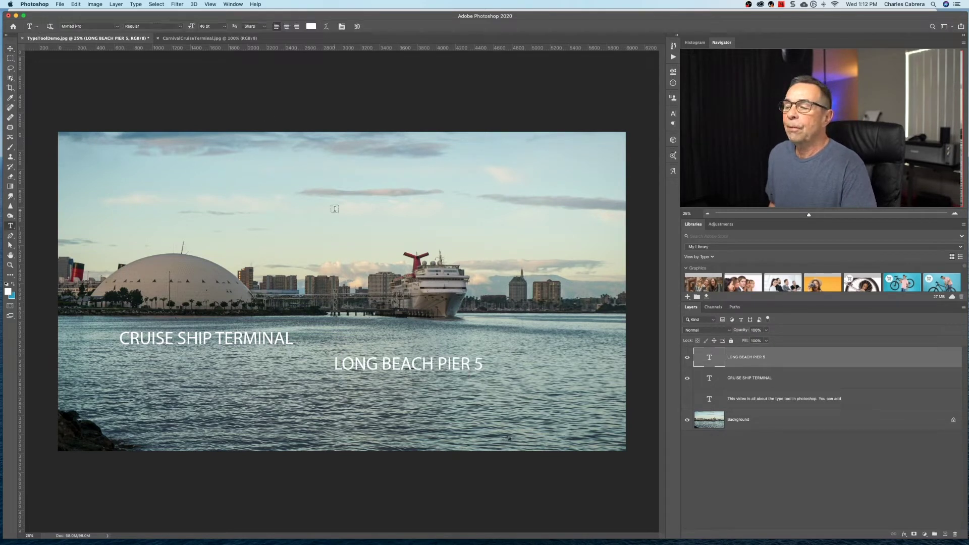
# Step: Filter CRUISE SHIP TERMINAL's font list to Adobe Fonts, then open the Adobe Fonts website
pyautogui.click(10, 49)
pyautogui.click(145, 340)
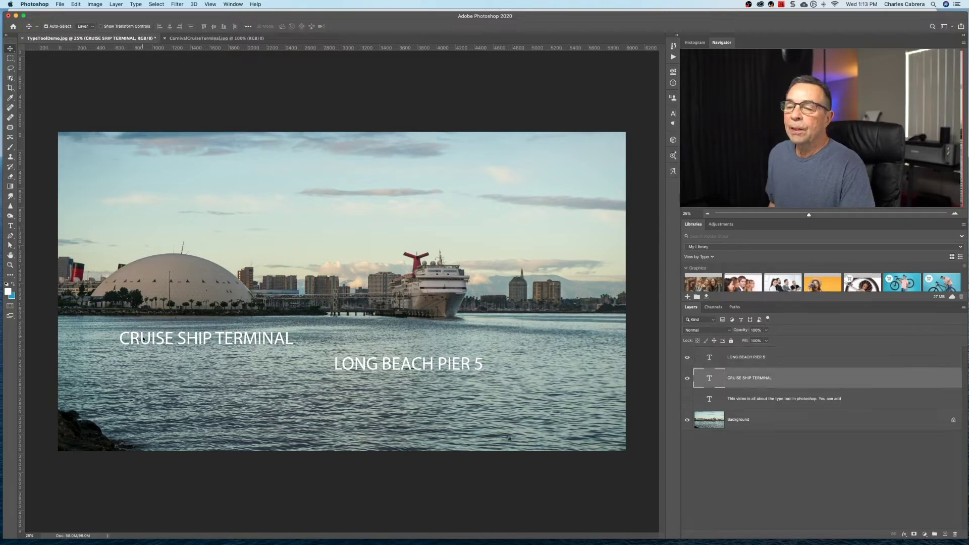
pyautogui.doubleClick(145, 341)
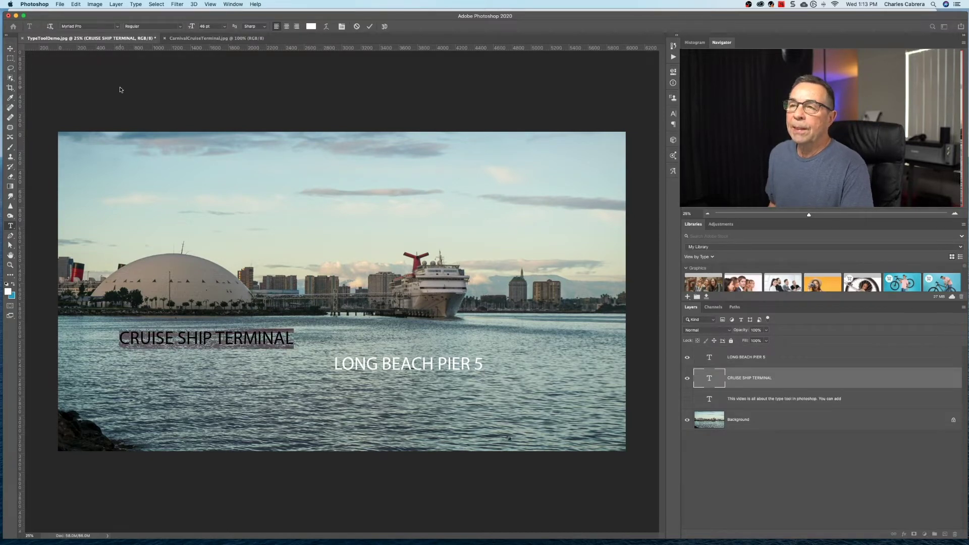
pyautogui.click(118, 26)
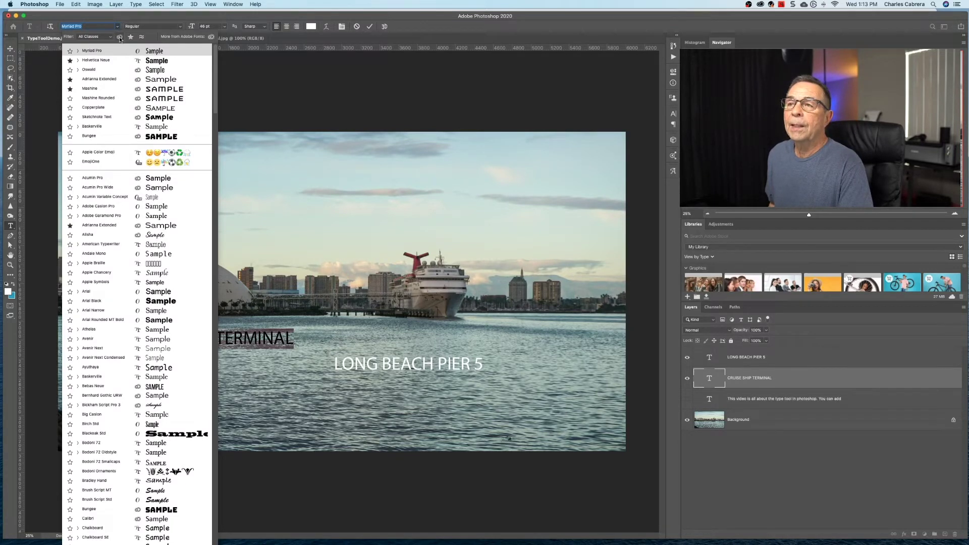
pyautogui.click(119, 37)
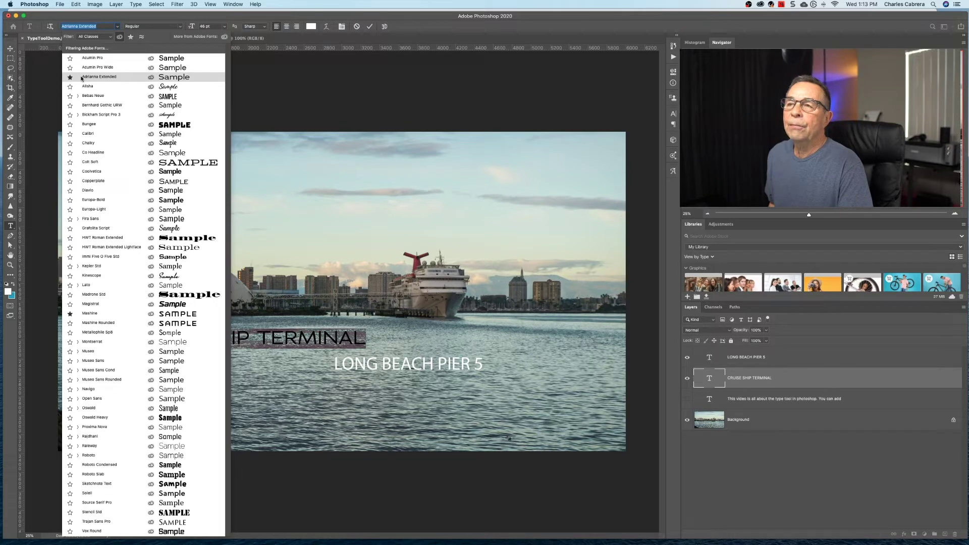
pyautogui.click(141, 37)
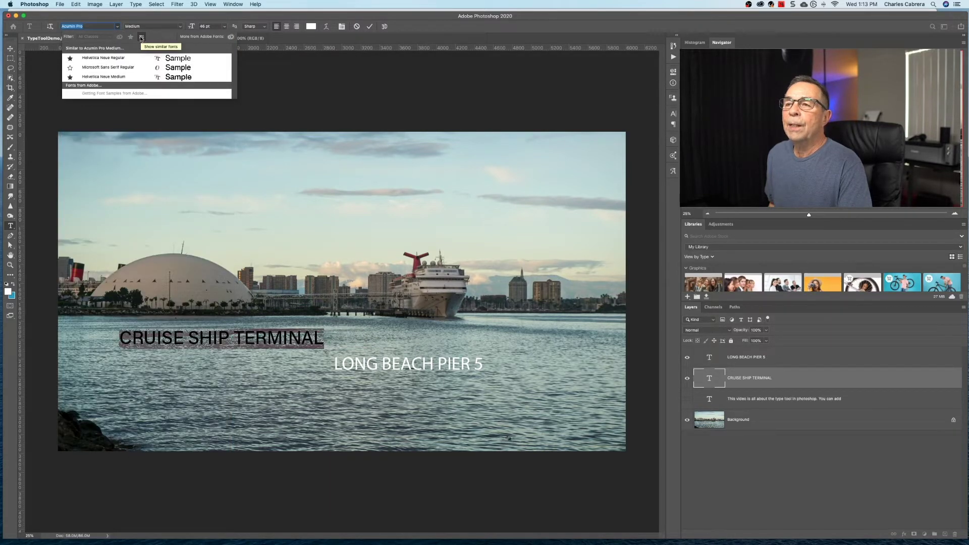
pyautogui.click(141, 37)
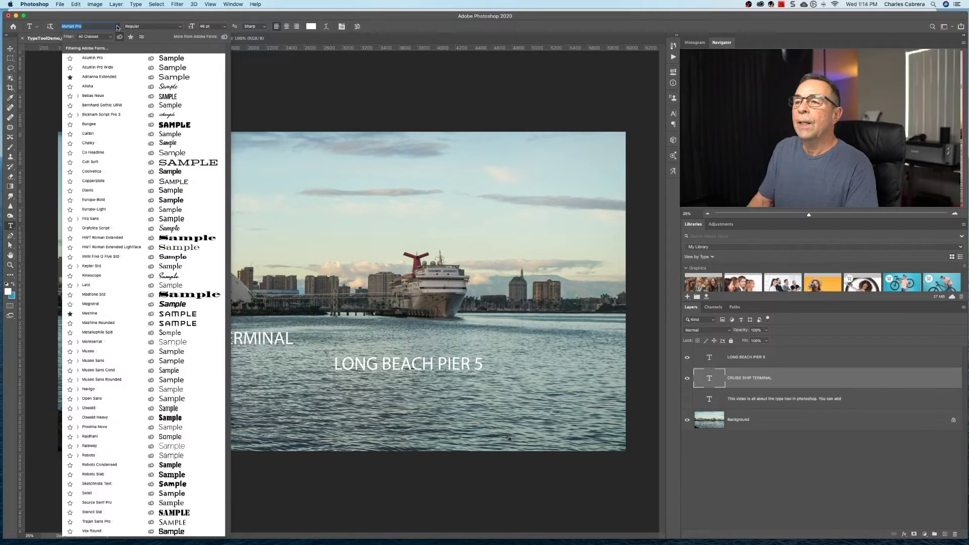
pyautogui.click(224, 38)
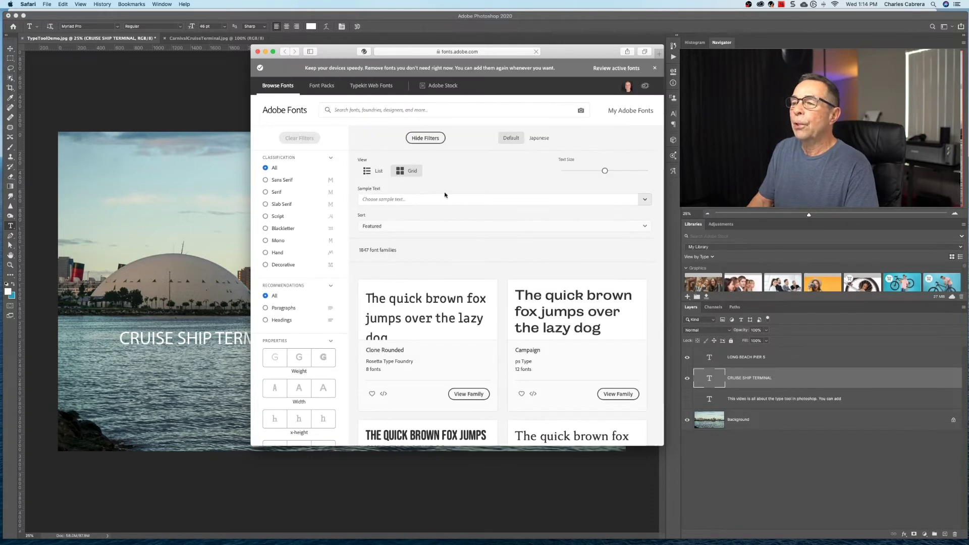
# Step: Browse the Adobe Fonts catalogue, try the Sample Text field, then return to Photoshop
pyautogui.click(439, 200)
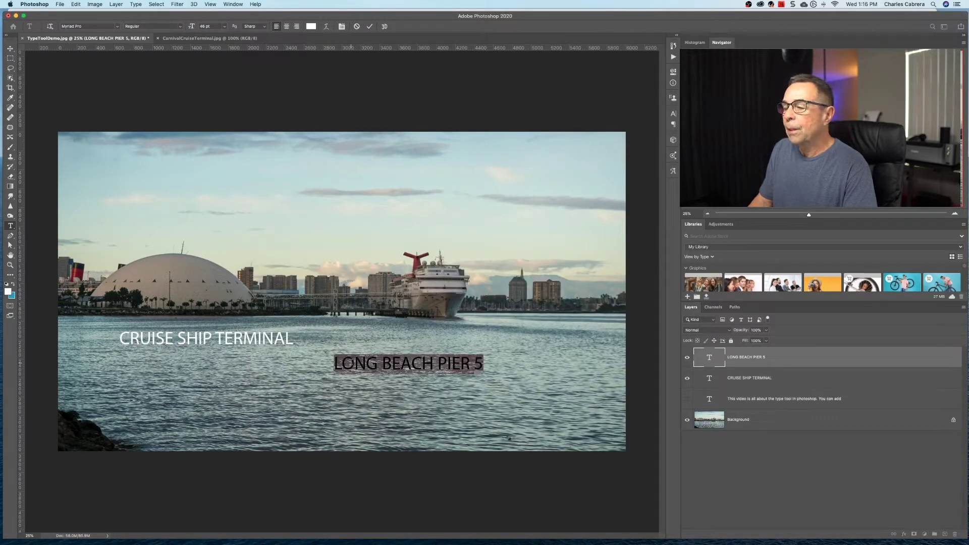
# Step: Set LONG BEACH PIER 5 in Helvetica Neue
pyautogui.click(118, 27)
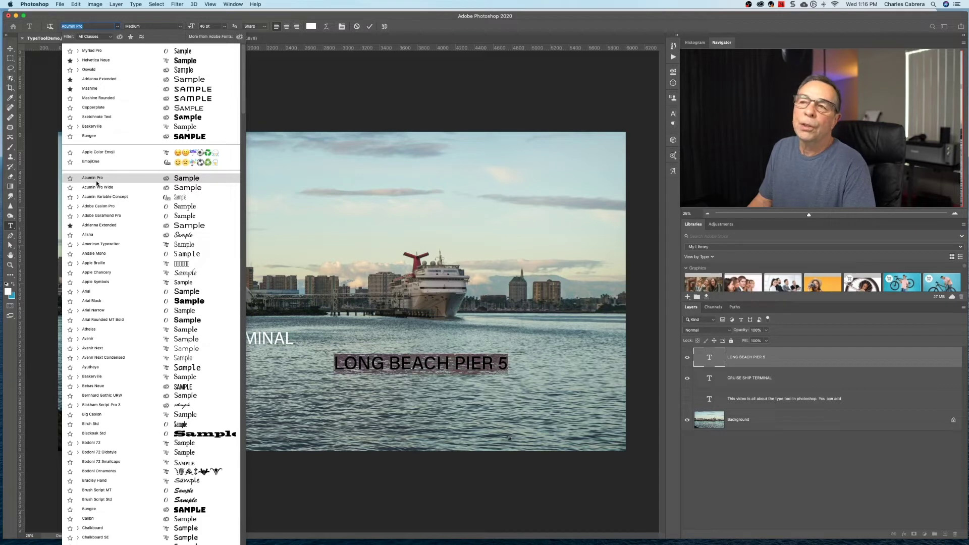
pyautogui.click(106, 61)
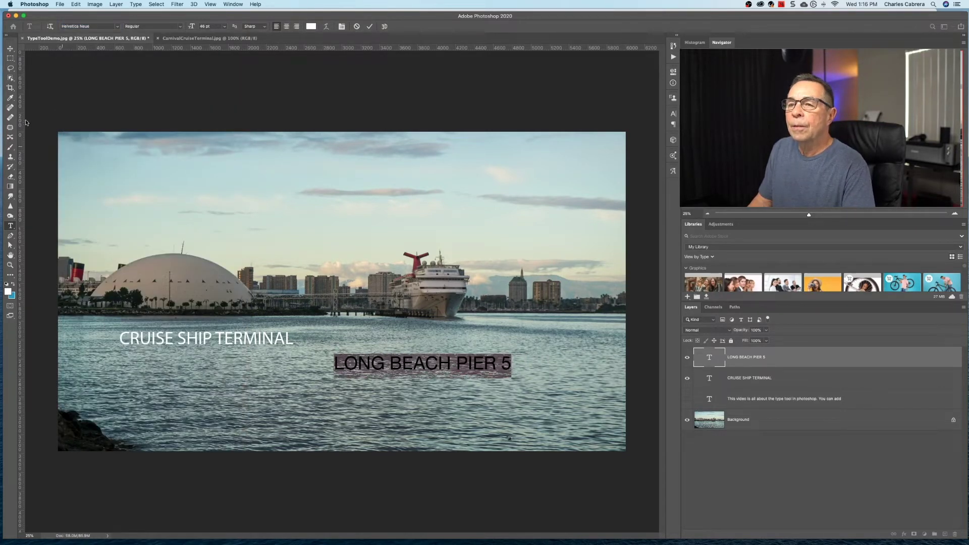
pyautogui.hotkey('alt', '[')
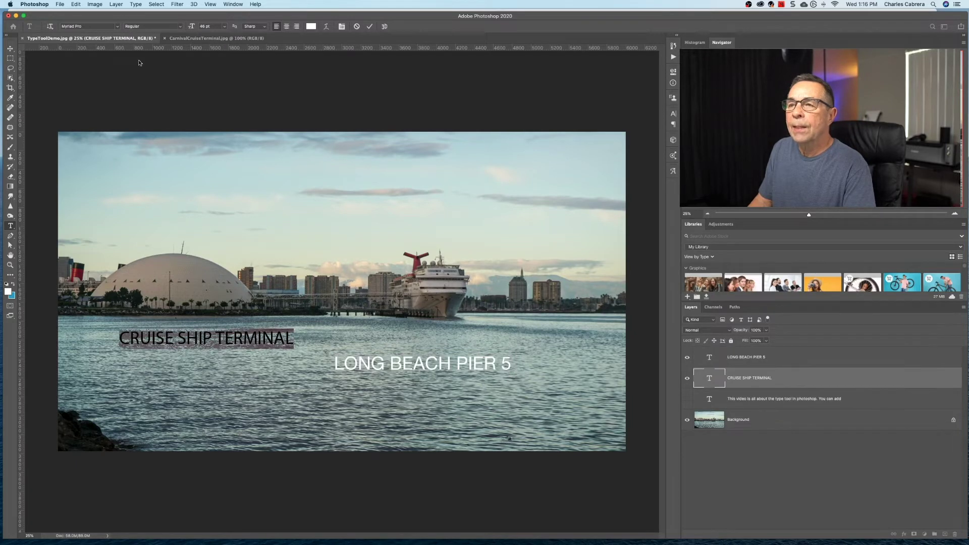
# Step: Shift CRUISE SHIP TERMINAL right and centre LONG BEACH PIER 5 beneath it
pyautogui.press('Escape')
pyautogui.press('v')
pyautogui.moveTo(271, 340); pyautogui.dragTo(328, 341)
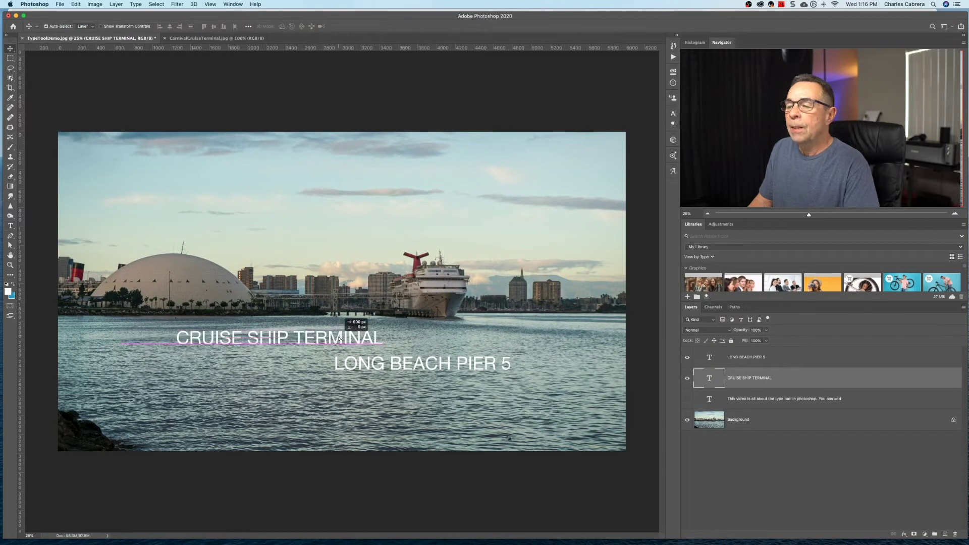
pyautogui.moveTo(388, 365); pyautogui.dragTo(246, 372)
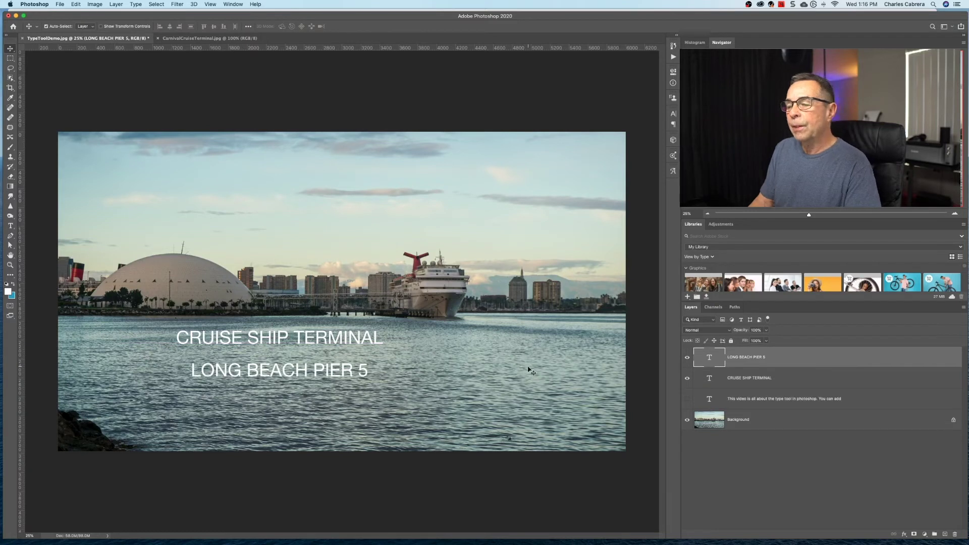
pyautogui.press('t')
pyautogui.hotkey('alt', '[')
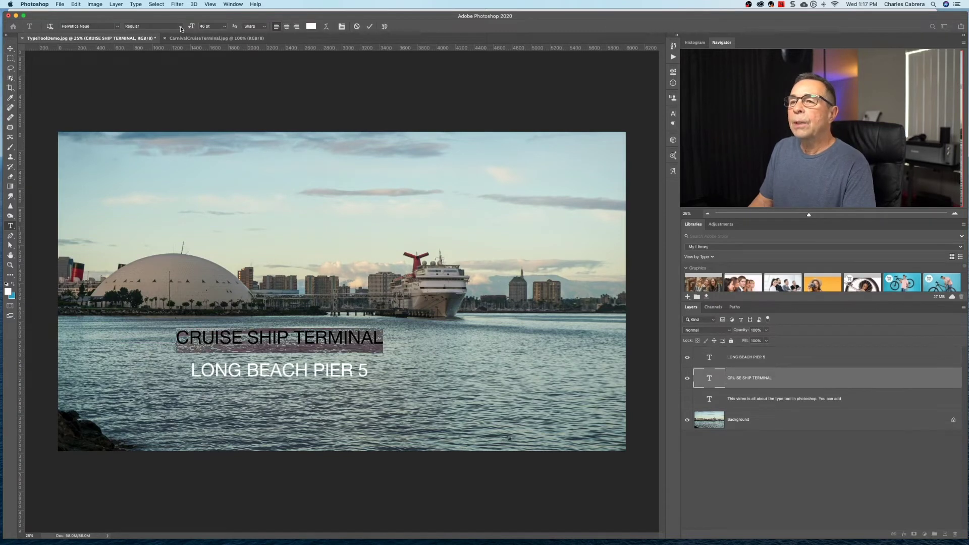
# Step: Set CRUISE SHIP TERMINAL to Helvetica Neue Thin at 56 pt, keeping Sharp anti-aliasing
pyautogui.click(181, 26)
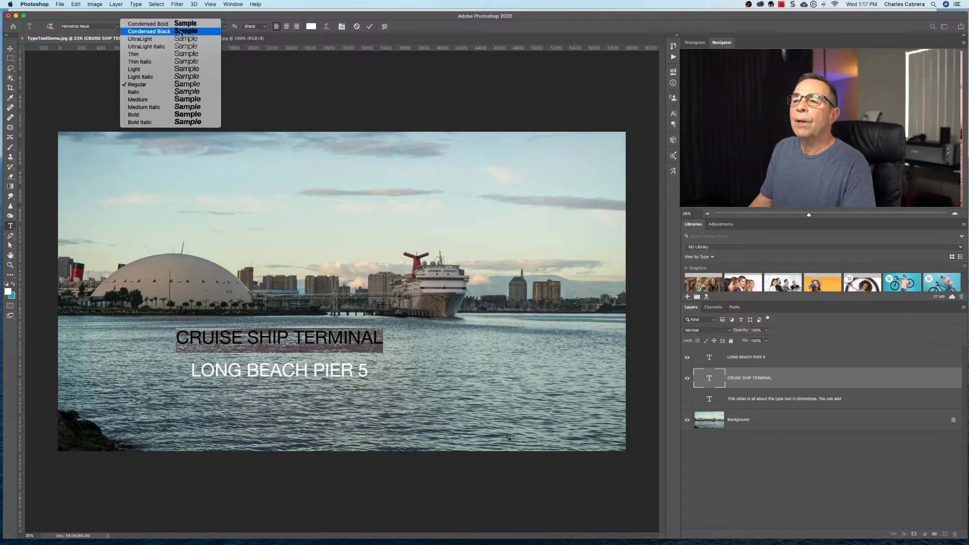
pyautogui.click(179, 54)
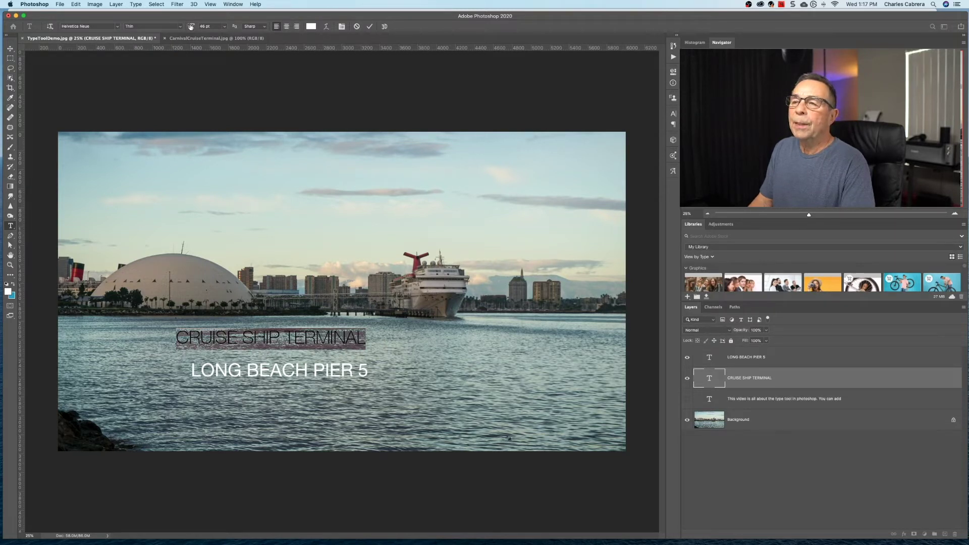
pyautogui.moveTo(190, 26); pyautogui.dragTo(198, 27)
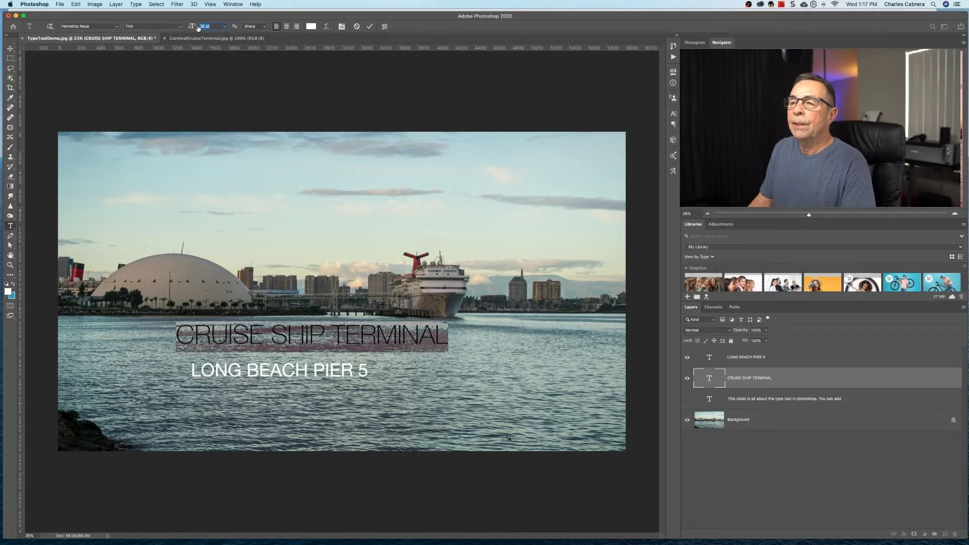
pyautogui.press('Return')
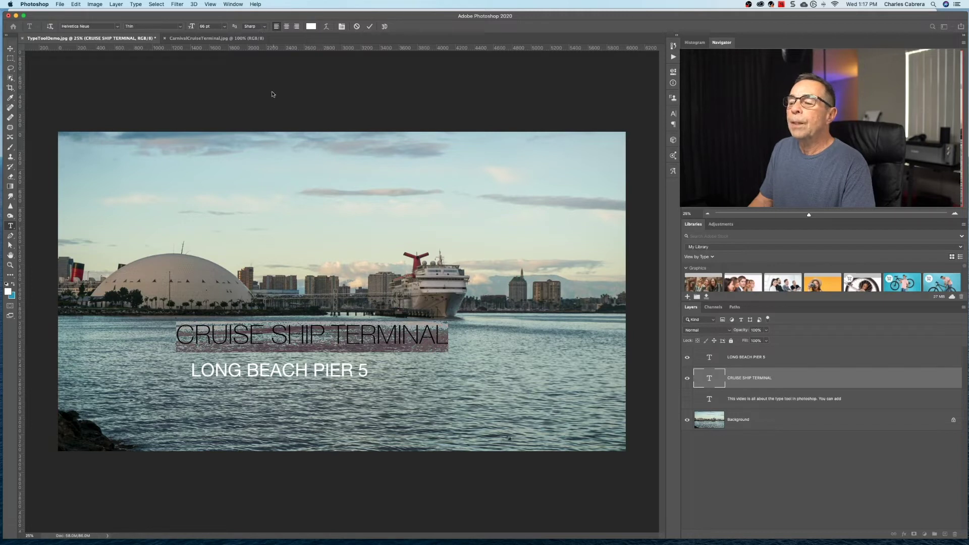
pyautogui.click(262, 27)
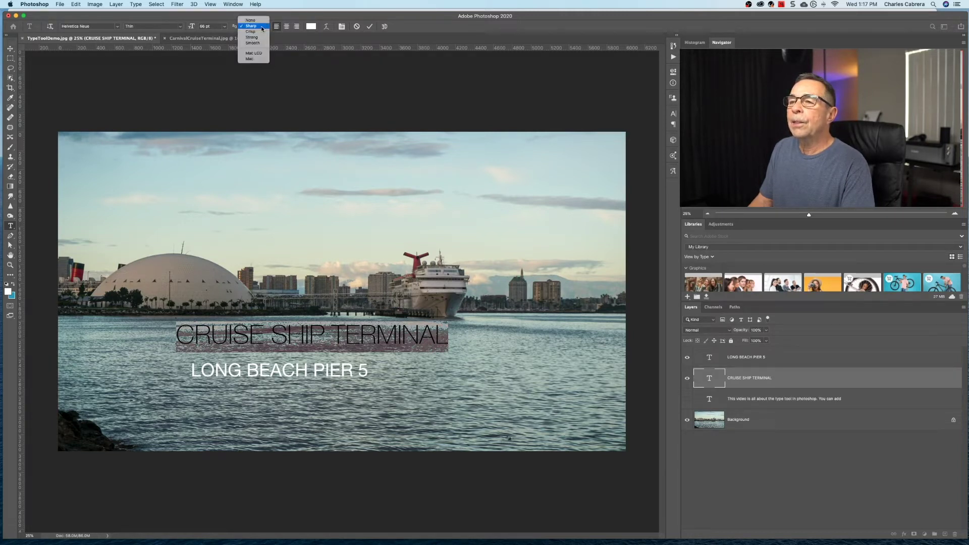
pyautogui.click(262, 26)
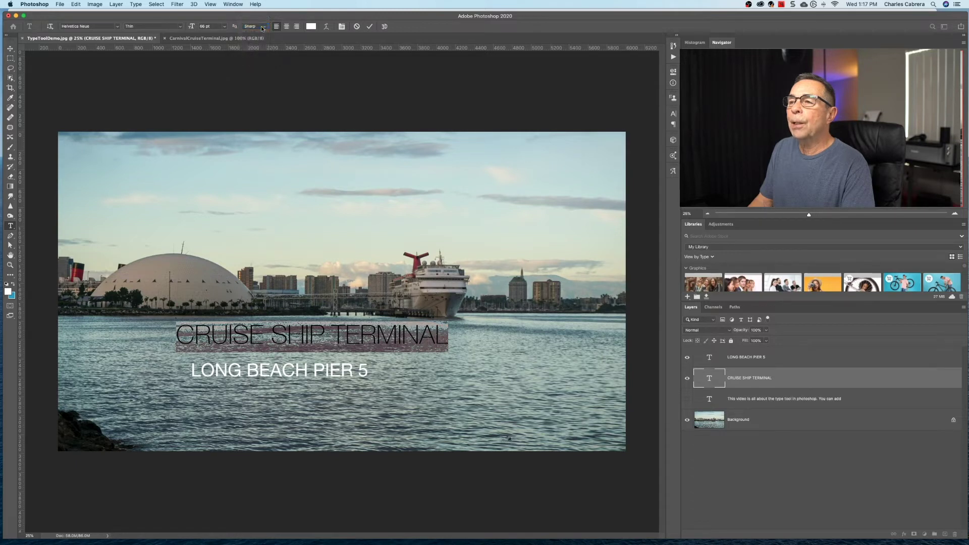
# Step: Colour CRUISE SHIP TERMINAL deep blue and move it up-left over the dome
pyautogui.click(311, 27)
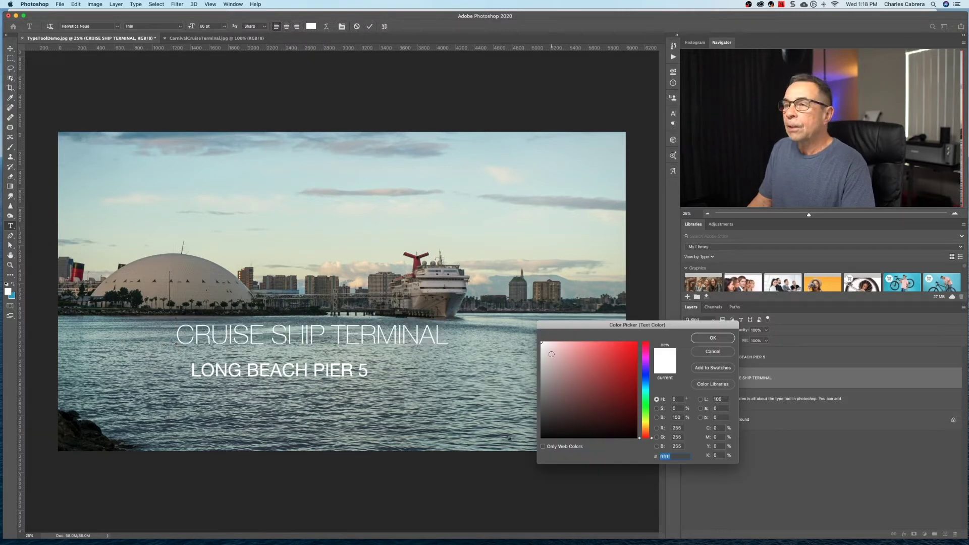
pyautogui.click(645, 375)
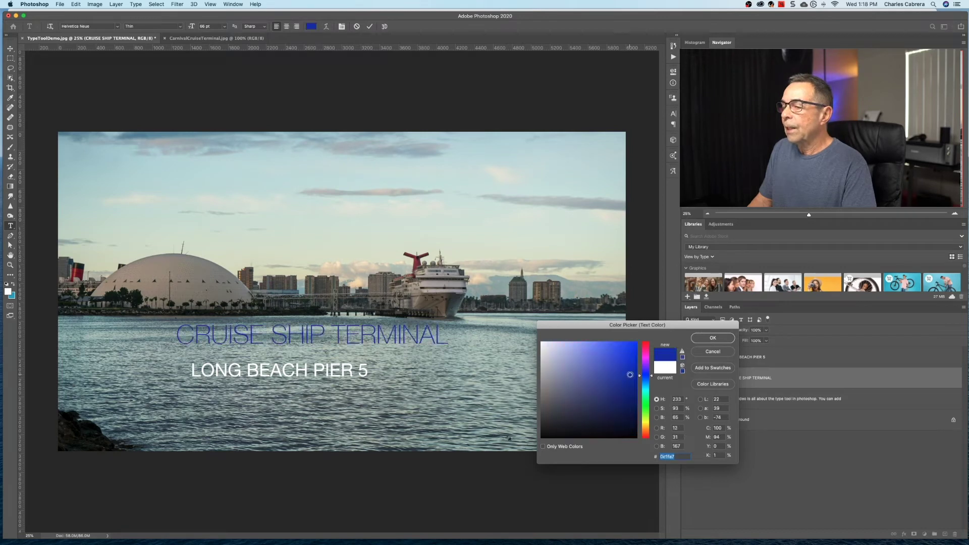
pyautogui.press('Return')
pyautogui.press('Escape')
pyautogui.press('v')
pyautogui.moveTo(304, 334); pyautogui.dragTo(194, 229)
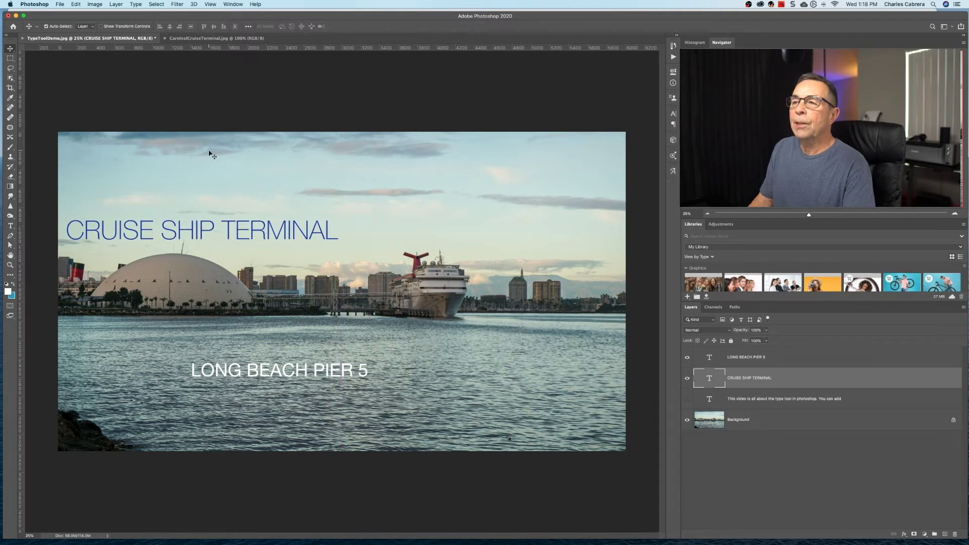
# Step: Shrink the title to about 48 pt and nudge it right and down above the dome
pyautogui.click(10, 226)
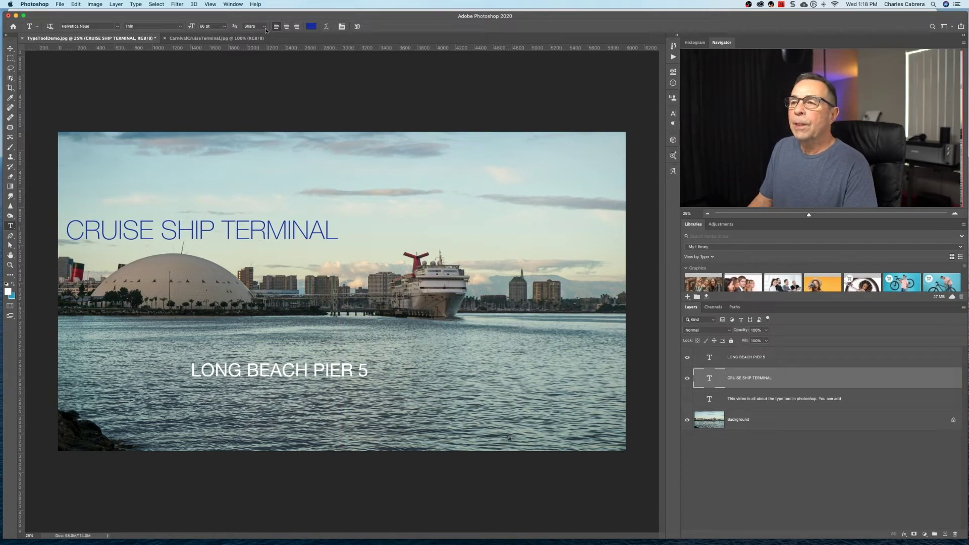
pyautogui.moveTo(194, 28); pyautogui.dragTo(184, 27)
pyautogui.press('v')
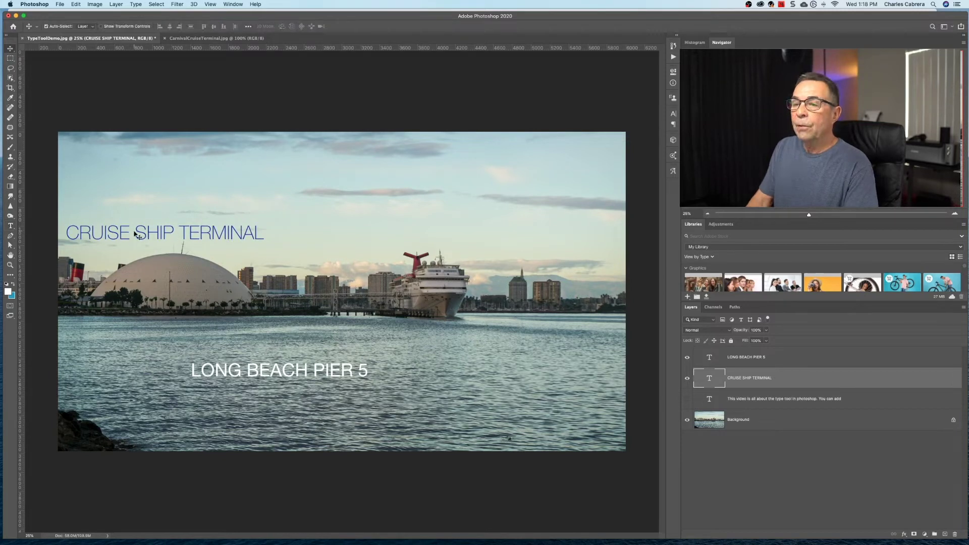
pyautogui.moveTo(137, 232); pyautogui.dragTo(153, 239)
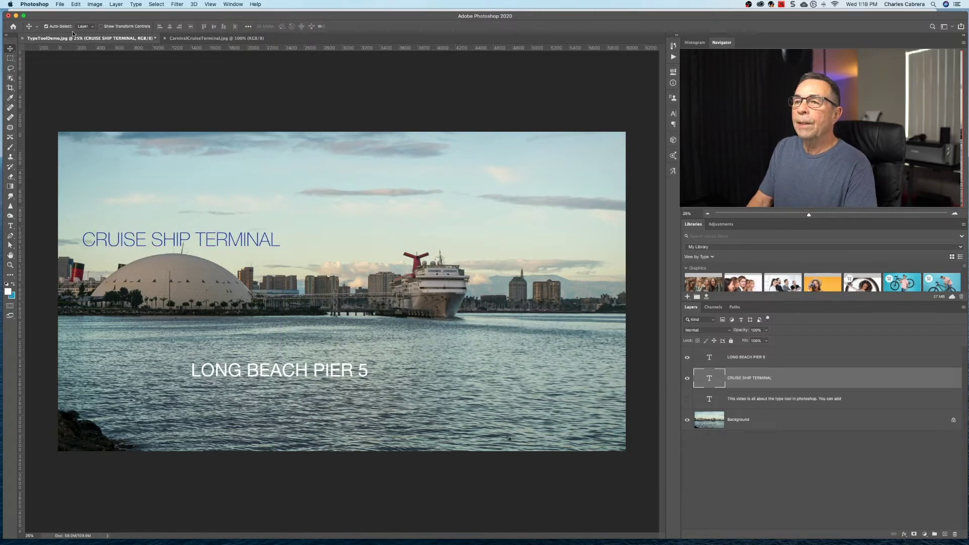
pyautogui.press('t')
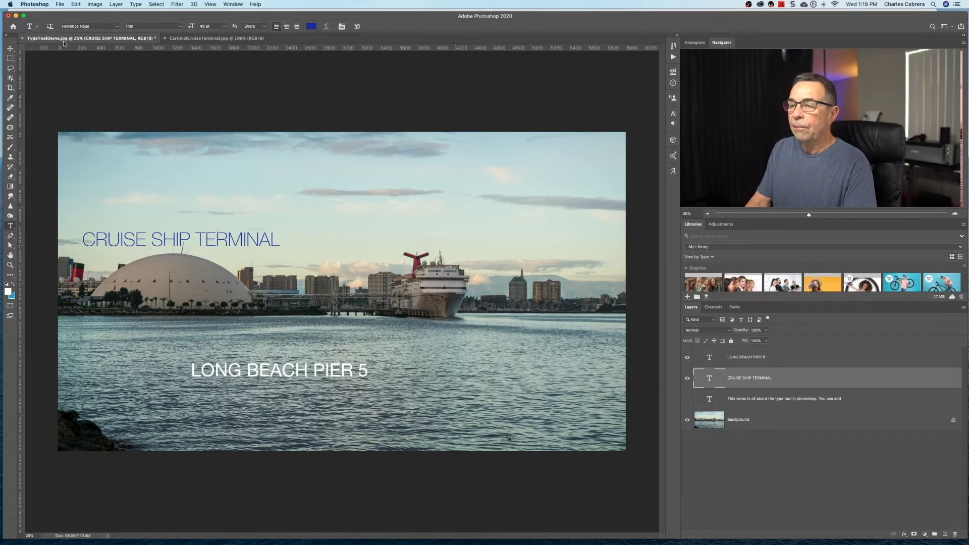
# Step: Apply an Arc warp to CRUISE SHIP TERMINAL and lower it about 45 px
pyautogui.click(326, 27)
pyautogui.click(510, 153)
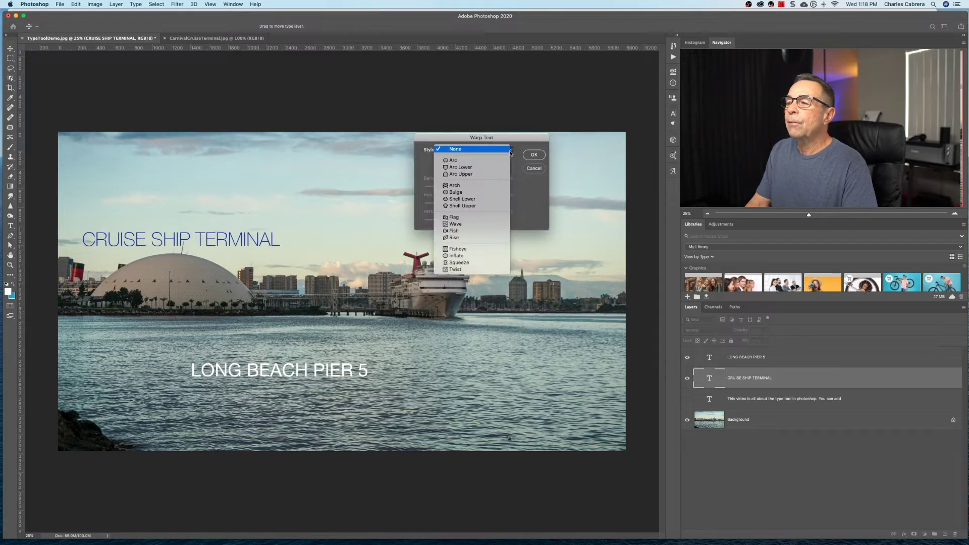
pyautogui.click(507, 160)
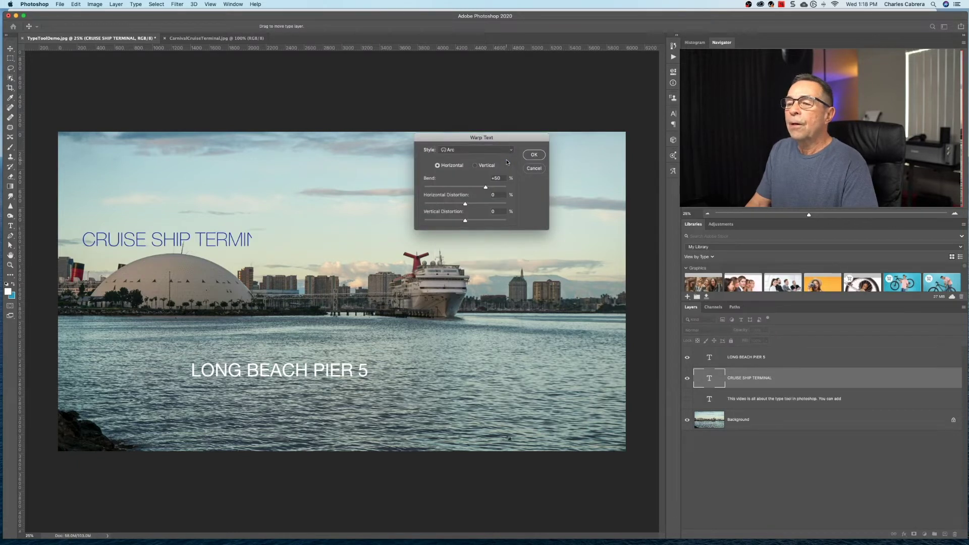
pyautogui.click(534, 155)
pyautogui.press('v')
pyautogui.moveTo(175, 207); pyautogui.dragTo(176, 230)
pyautogui.press('t')
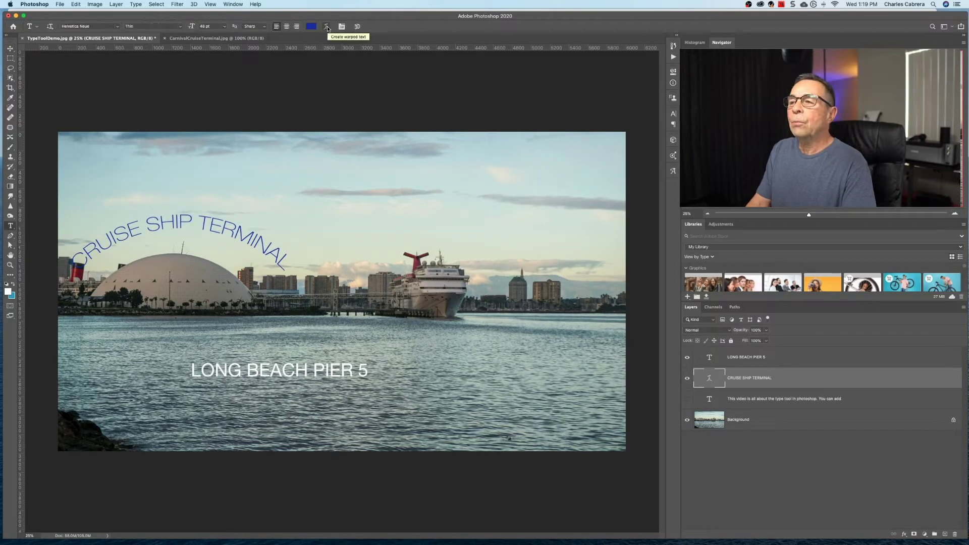
# Step: Recheck the warp settings keeping Arc, then show the Character and Paragraph panels
pyautogui.click(326, 27)
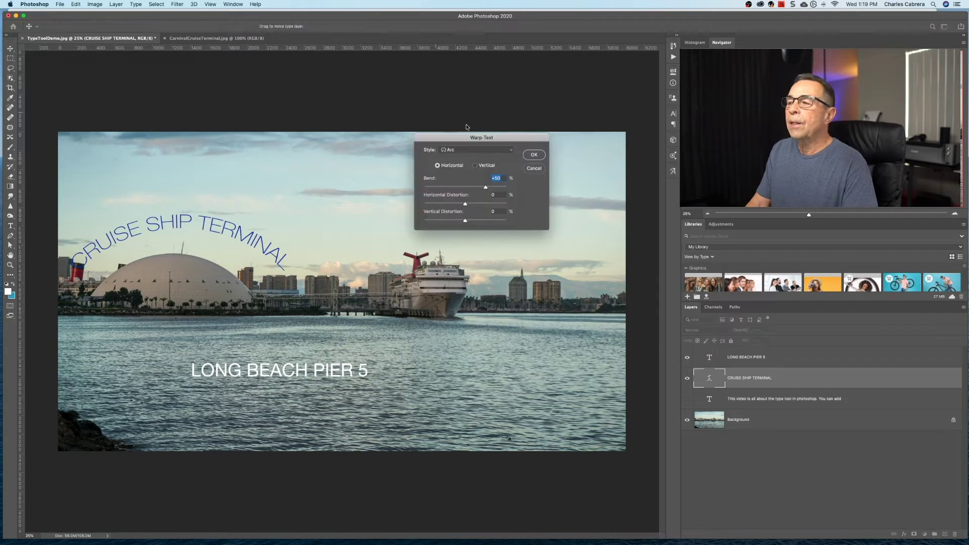
pyautogui.click(512, 149)
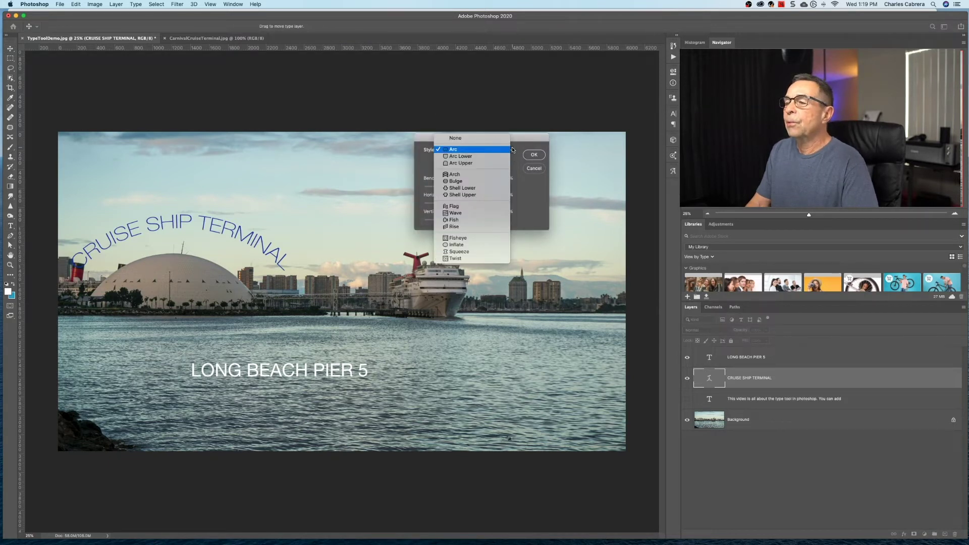
pyautogui.click(512, 149)
pyautogui.click(534, 155)
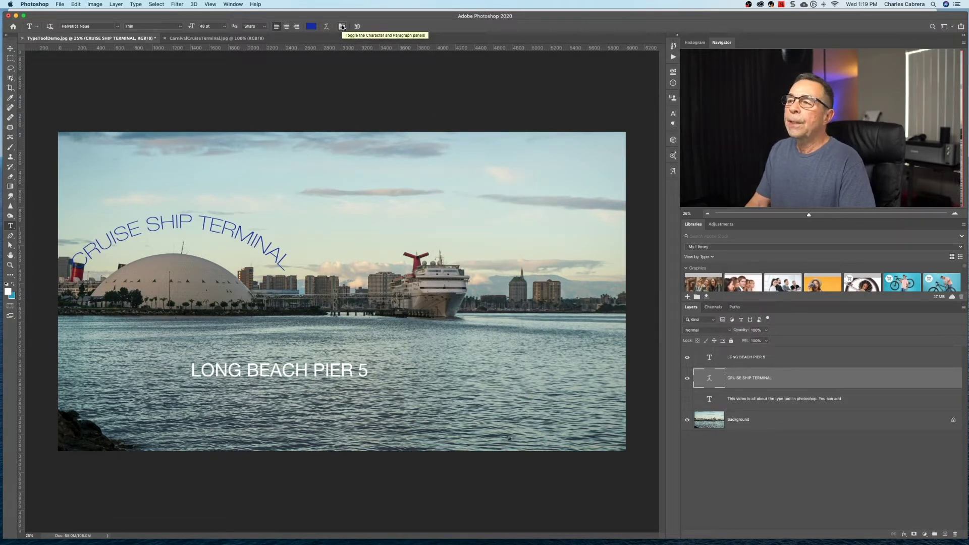
pyautogui.click(342, 27)
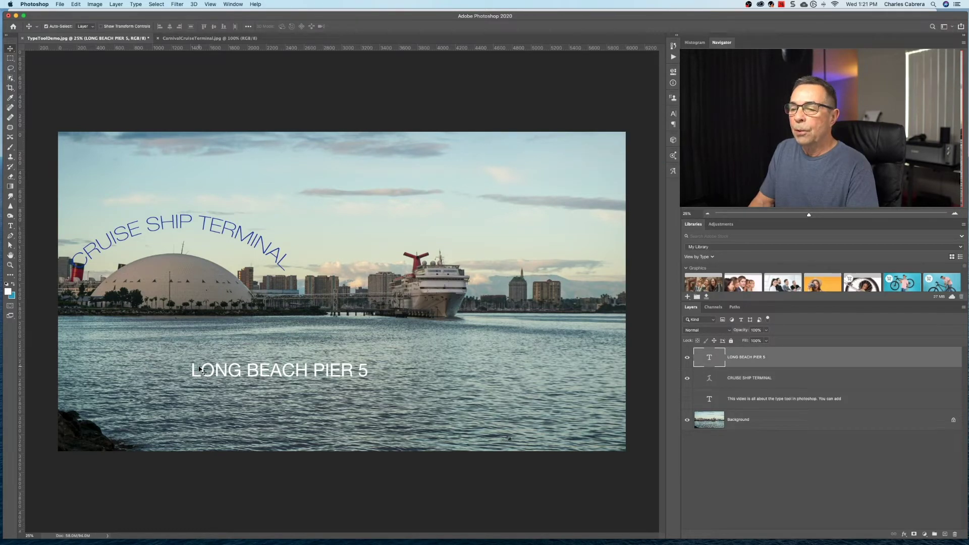
# Step: Increase LONG BEACH PIER 5's font size to 56 pt
pyautogui.doubleClick(202, 371)
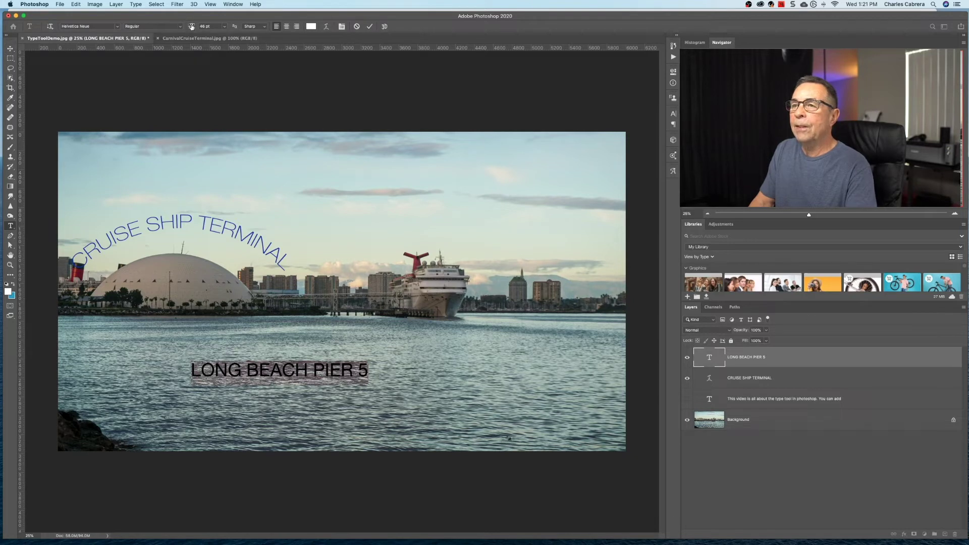
pyautogui.click(225, 27)
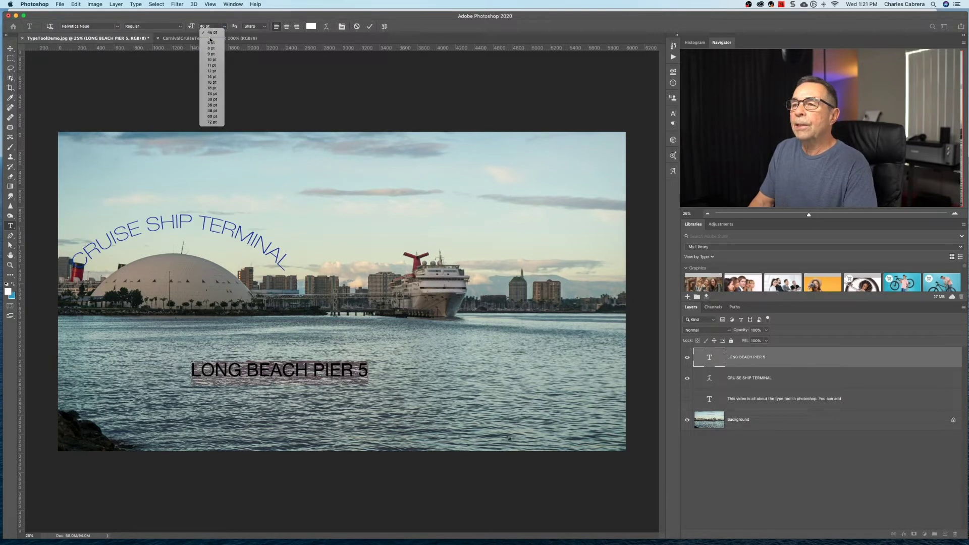
pyautogui.click(220, 15)
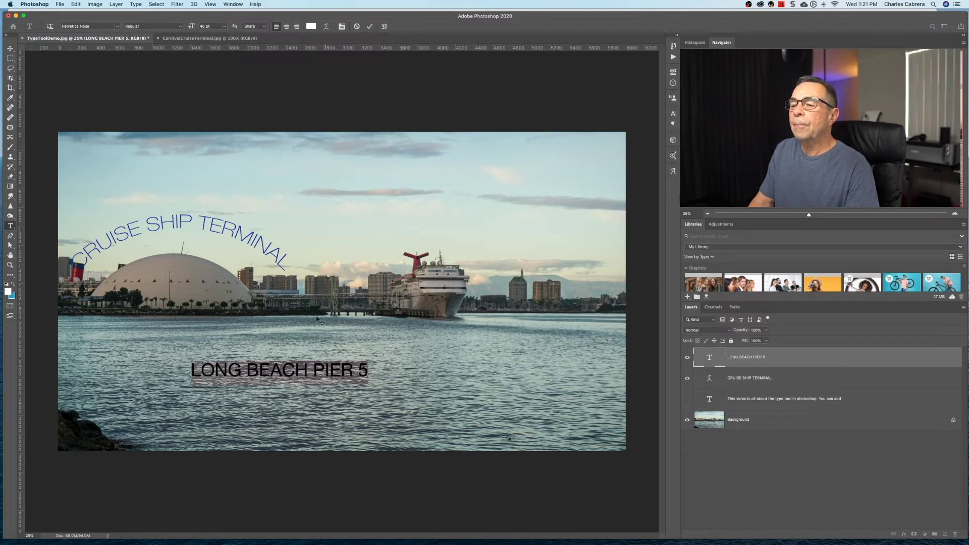
pyautogui.moveTo(190, 27); pyautogui.dragTo(197, 28)
pyautogui.click(370, 27)
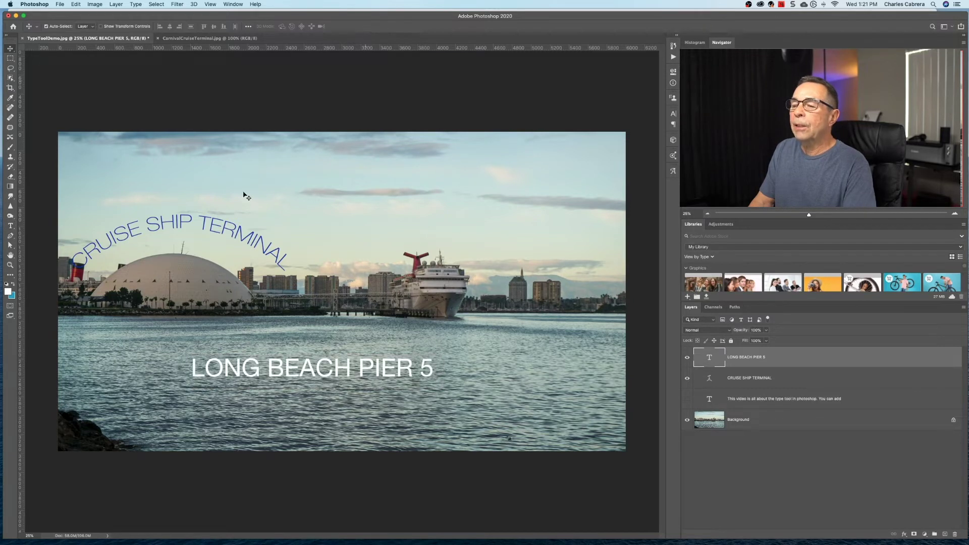
# Step: Scale LONG BEACH PIER 5 up to about 125% using the transform handles
pyautogui.click(101, 26)
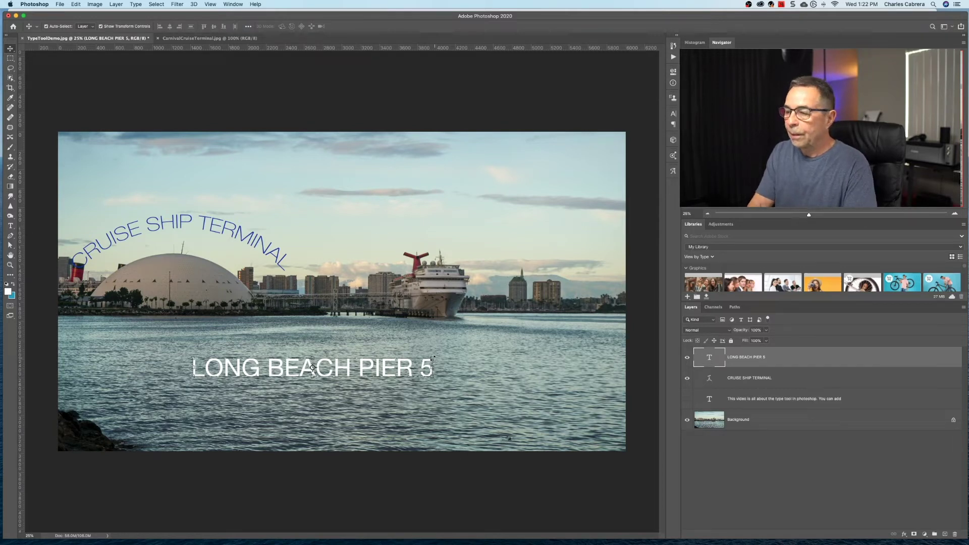
pyautogui.moveTo(434, 357); pyautogui.dragTo(491, 322)
pyautogui.click(385, 26)
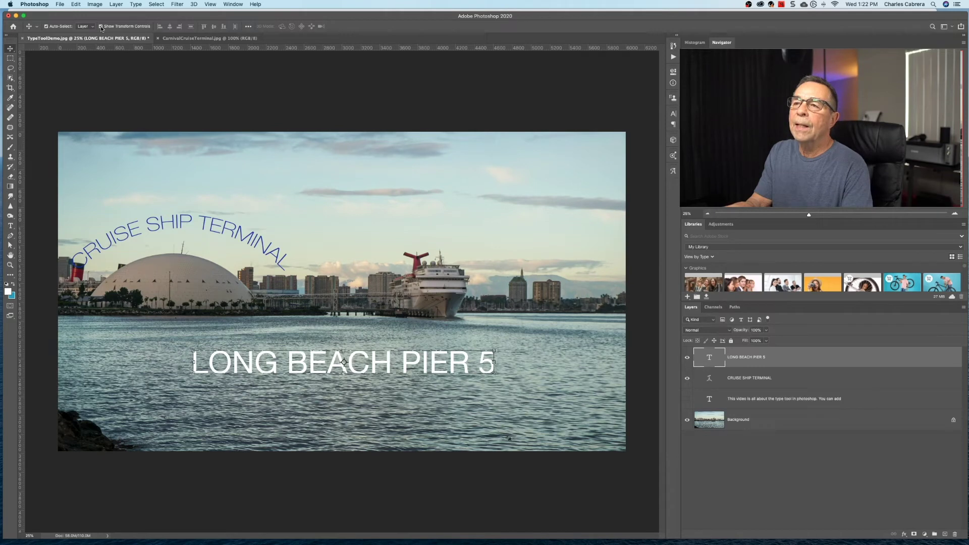
pyautogui.click(101, 26)
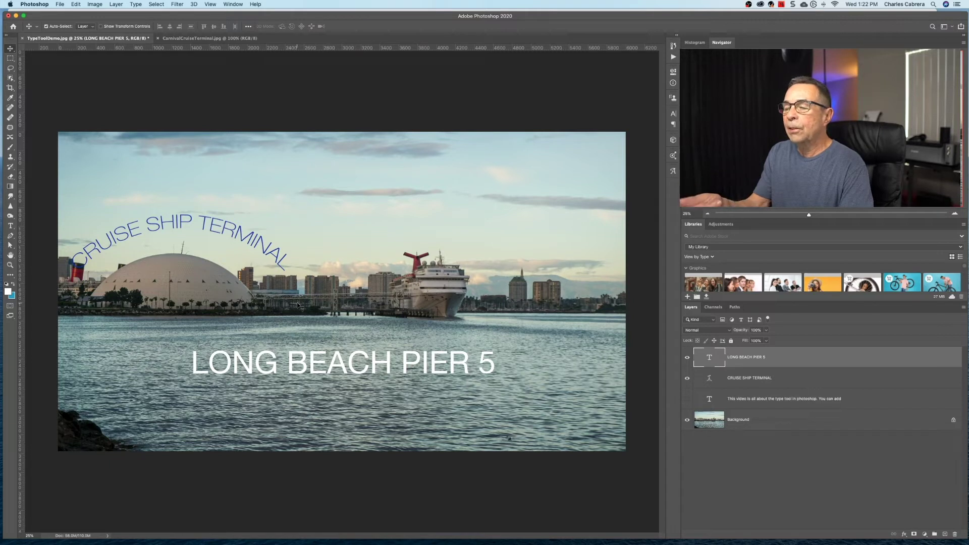
pyautogui.click(10, 227)
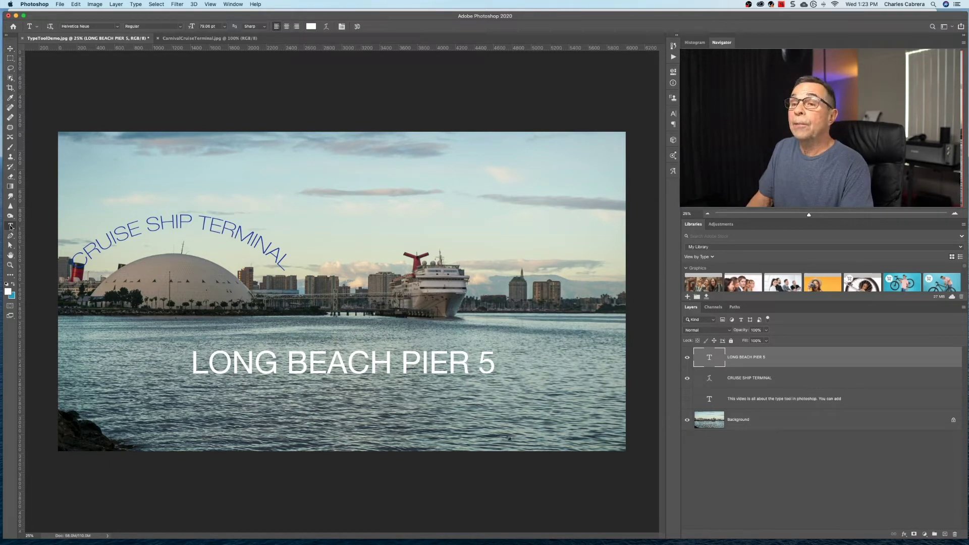
pyautogui.click(478, 359)
pyautogui.doubleClick(484, 362)
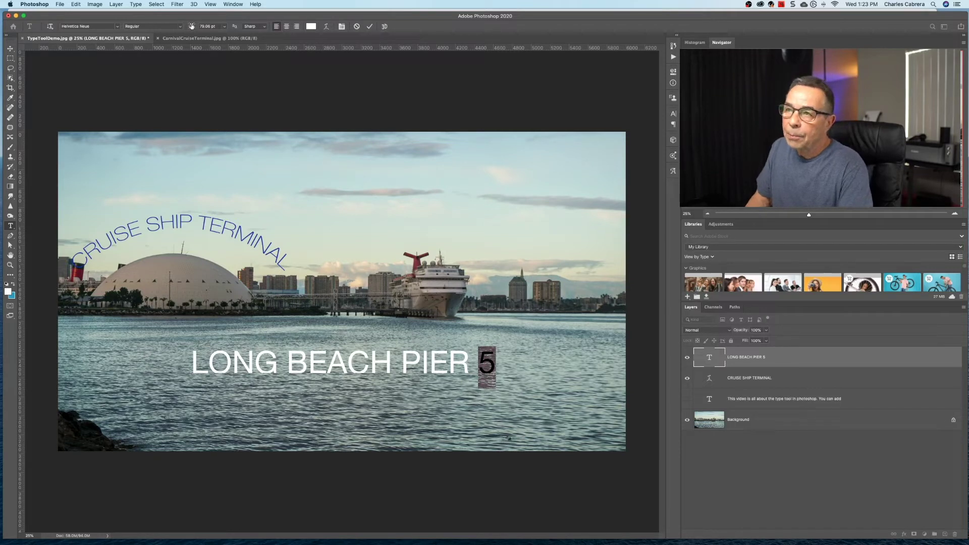
pyautogui.moveTo(192, 26); pyautogui.dragTo(216, 28)
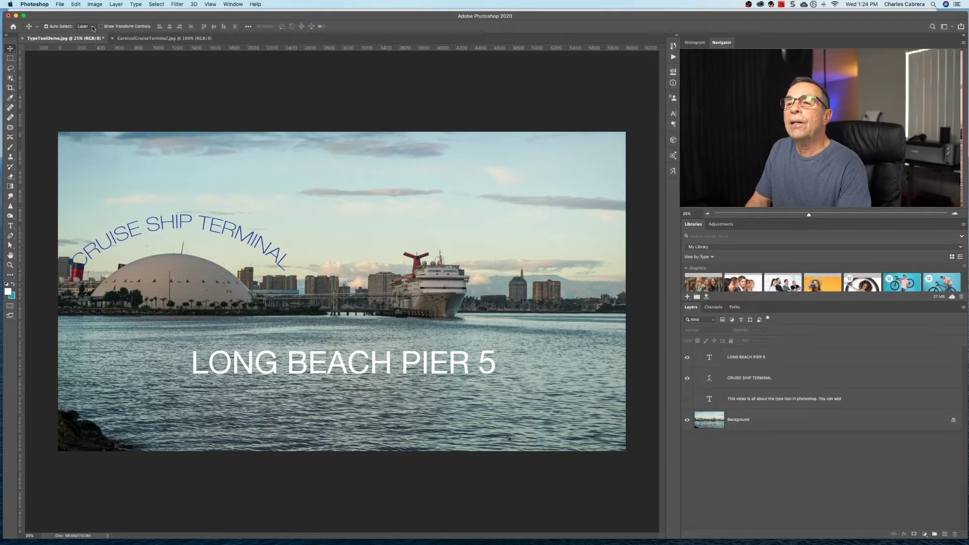
# Step: Nudge the arched CRUISE SHIP TERMINAL up slightly and shift LONG BEACH PIER 5 slightly left
pyautogui.click(176, 221)
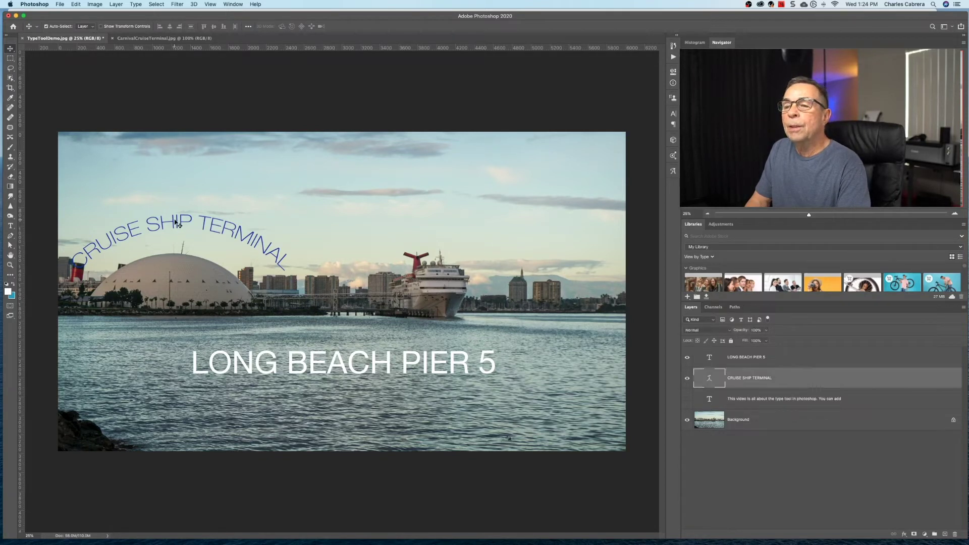
pyautogui.moveTo(176, 222)
pyautogui.mouseDown()
pyautogui.moveTo(182, 208)
pyautogui.moveTo(185, 226)
pyautogui.moveTo(176, 230)
pyautogui.moveTo(172, 217)
pyautogui.mouseUp()
pyautogui.click(319, 373)
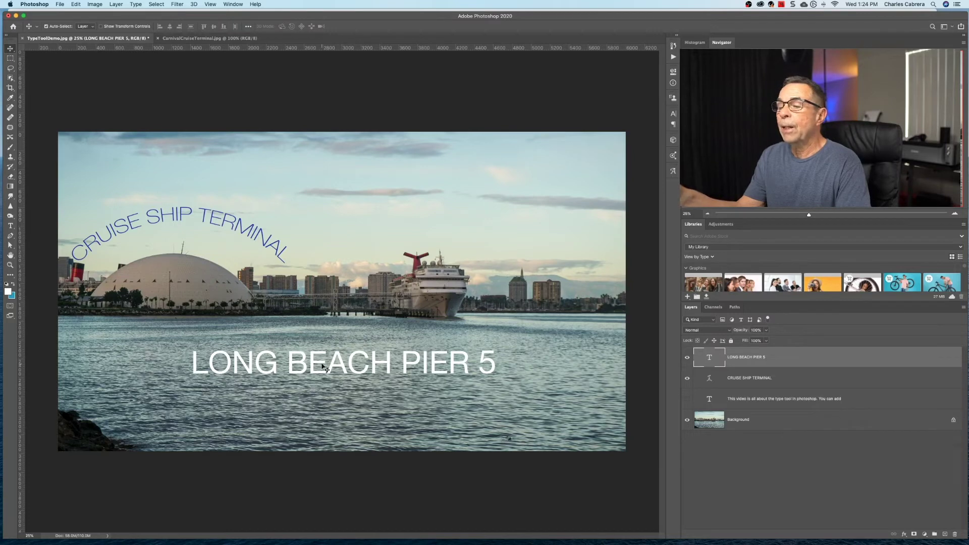
pyautogui.moveTo(339, 360)
pyautogui.mouseDown()
pyautogui.moveTo(299, 383)
pyautogui.moveTo(315, 360)
pyautogui.moveTo(346, 358)
pyautogui.moveTo(324, 362)
pyautogui.mouseUp()
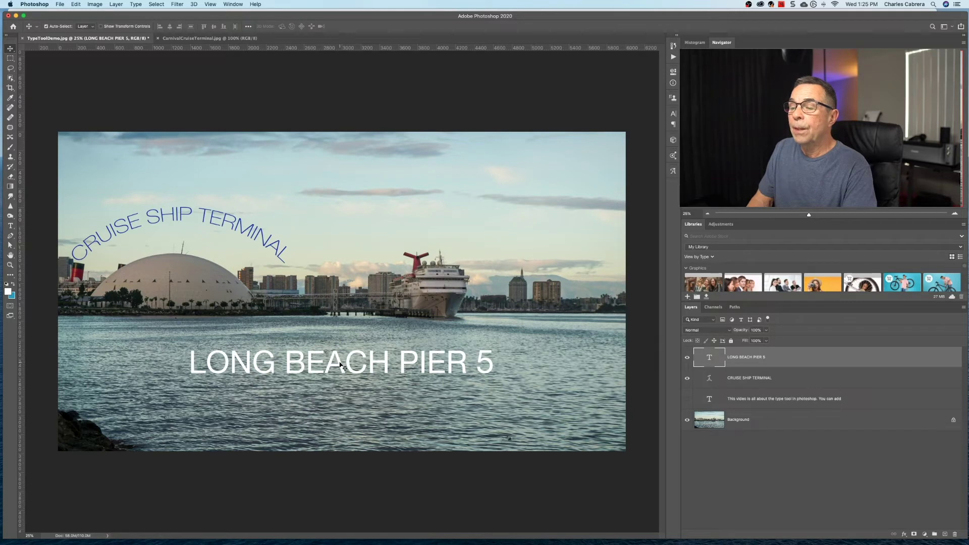
# Step: Colour all of the LONG BEACH PIER 5 text red (ef1a1a) and commit the edit
pyautogui.doubleClick(340, 366)
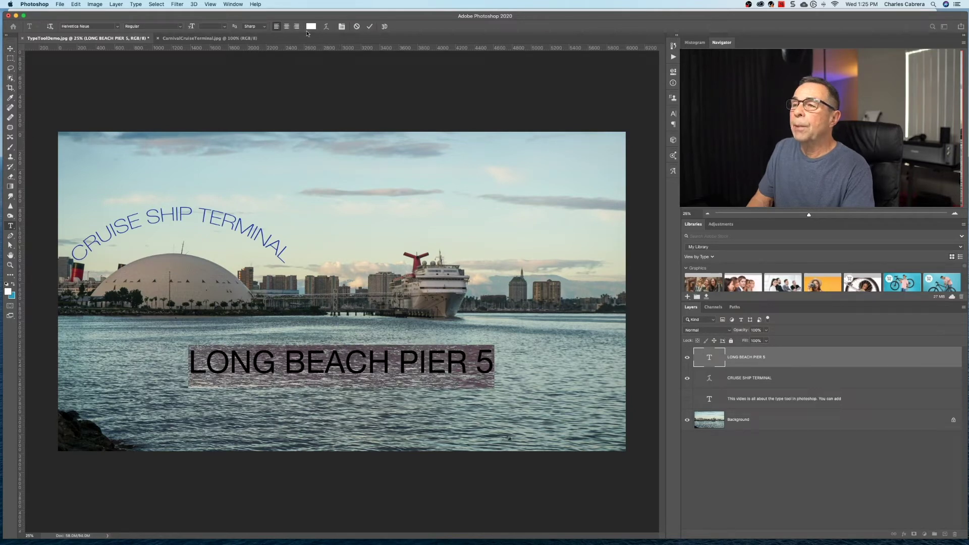
pyautogui.click(311, 26)
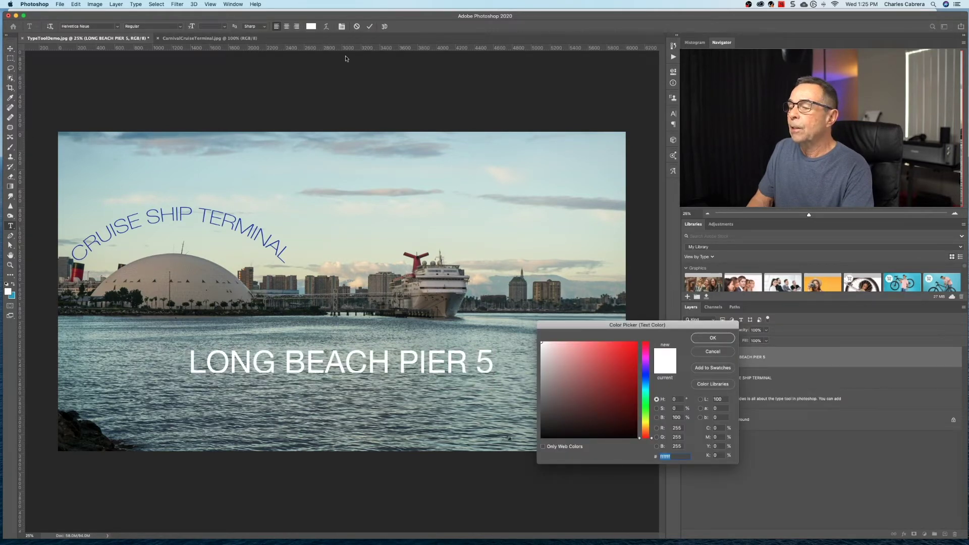
pyautogui.click(627, 347)
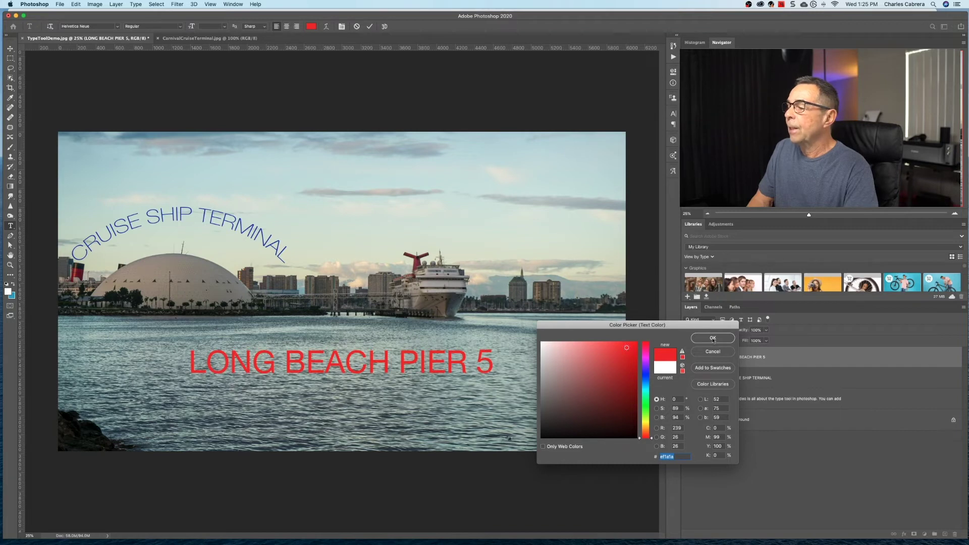
pyautogui.click(712, 338)
pyautogui.press('Escape')
pyautogui.press('v')
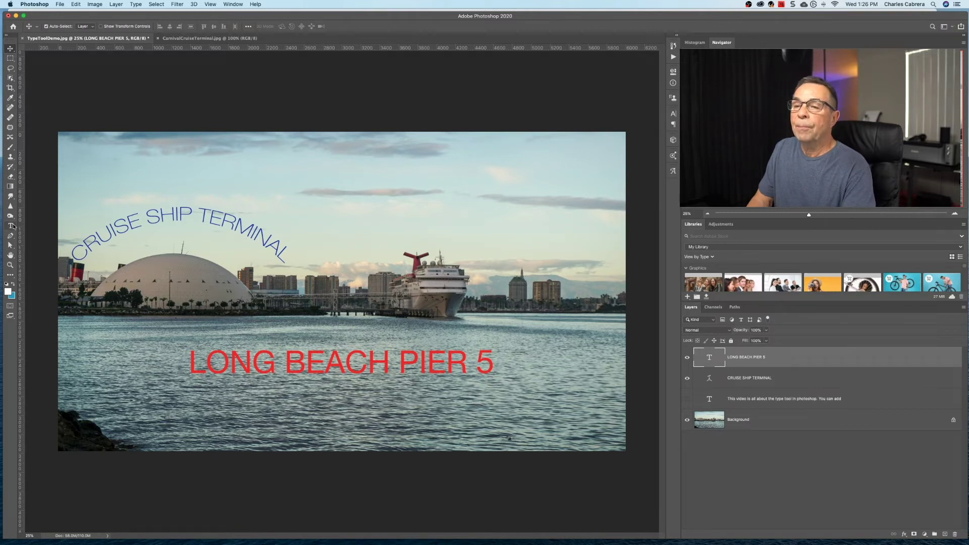
# Step: Select just the 5 and try a near-white colour on it in the Color Picker
pyautogui.click(10, 225)
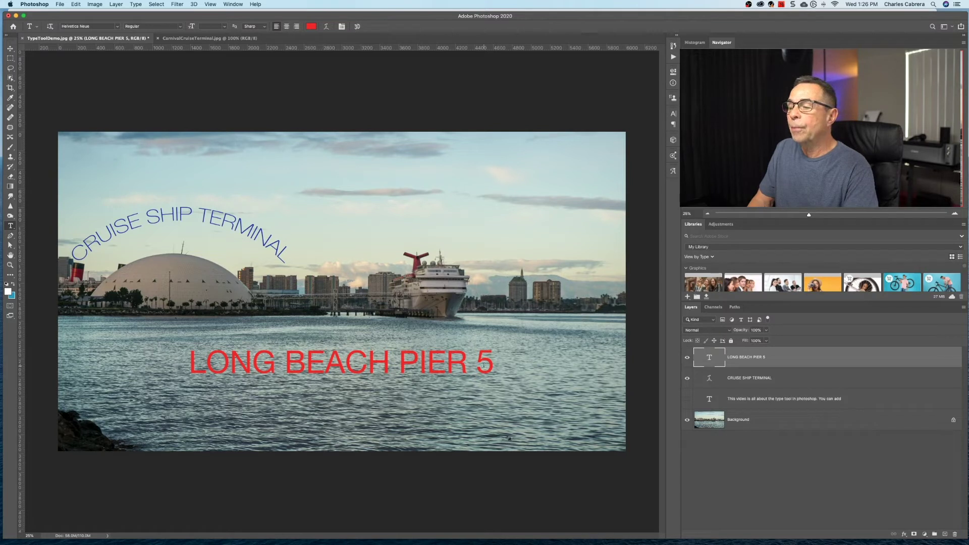
pyautogui.moveTo(477, 357); pyautogui.dragTo(489, 360)
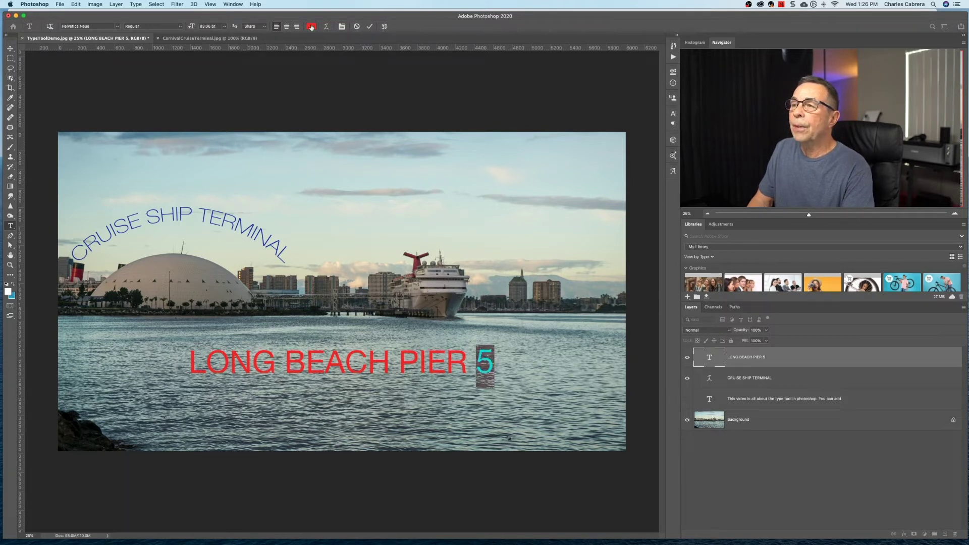
pyautogui.click(311, 26)
pyautogui.moveTo(619, 363); pyautogui.dragTo(540, 343)
pyautogui.click(706, 337)
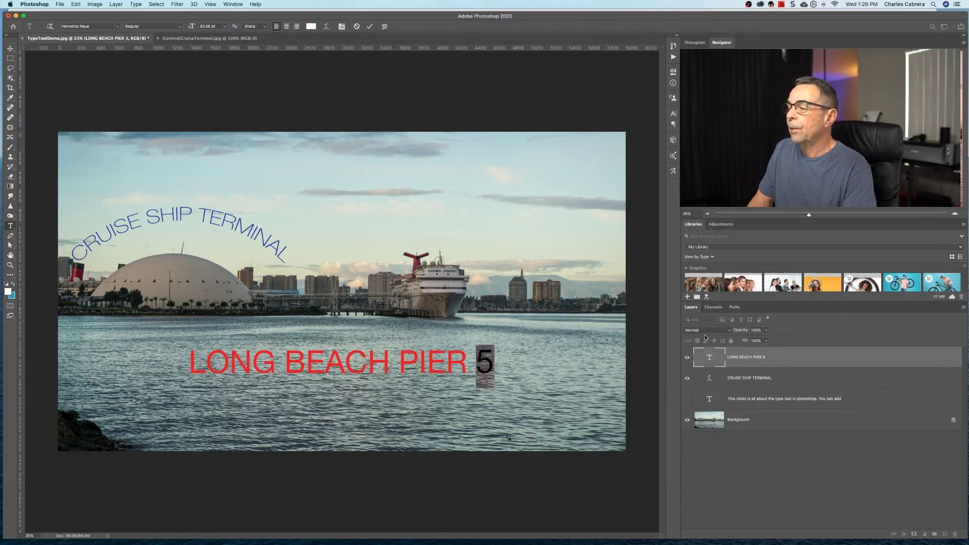
pyautogui.press('Escape')
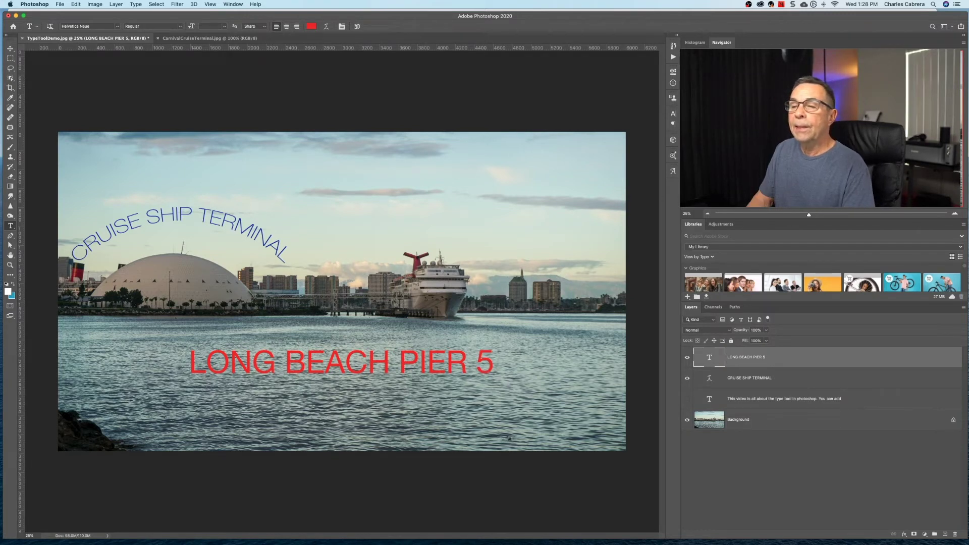
# Step: Transform LONG BEACH PIER 5 so it lies level across the water, then hide the transform controls
pyautogui.press('v')
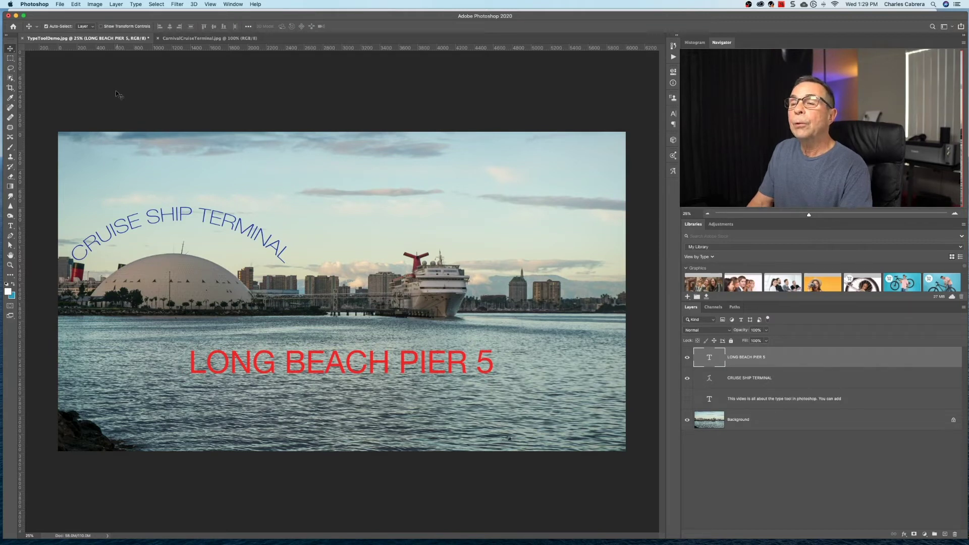
pyautogui.click(101, 27)
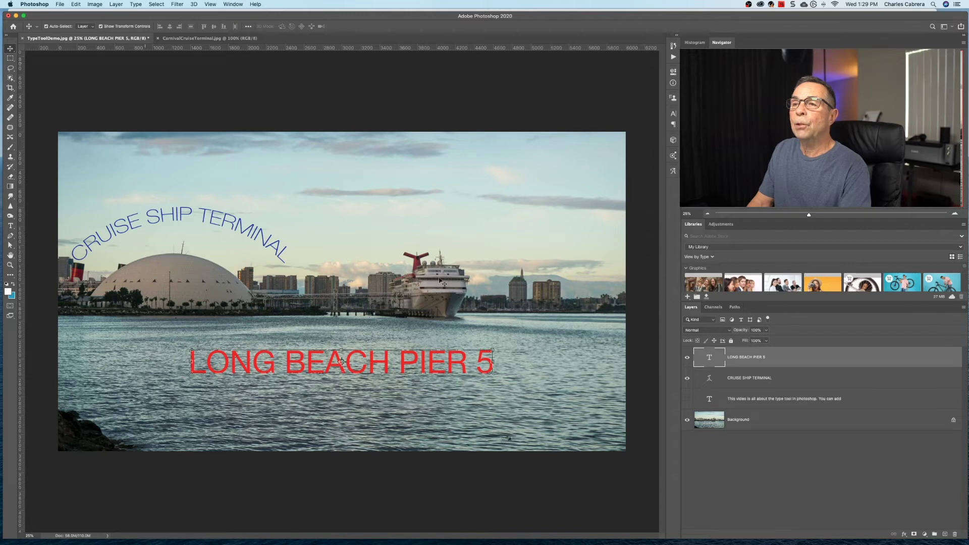
pyautogui.press('super+equal')
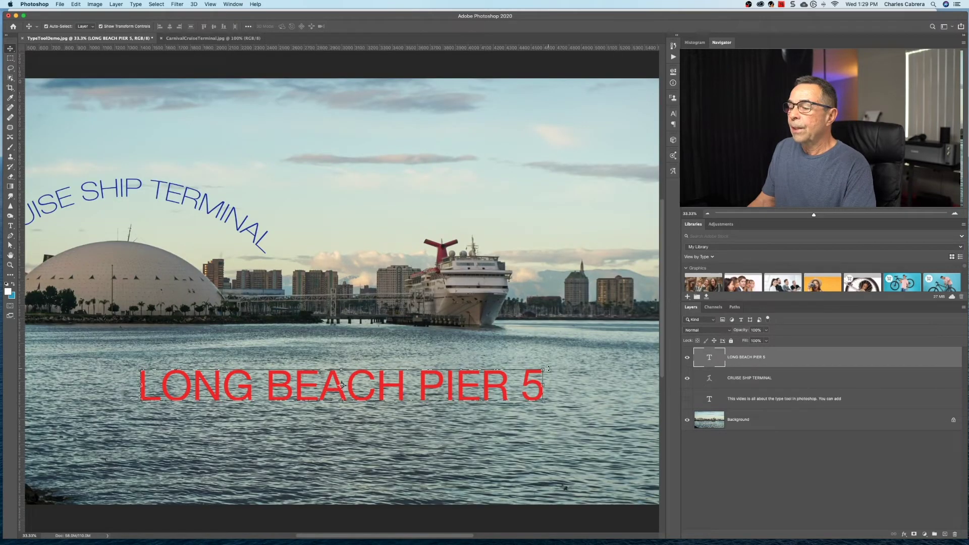
pyautogui.moveTo(549, 368)
pyautogui.mouseDown()
pyautogui.moveTo(556, 356)
pyautogui.moveTo(563, 397)
pyautogui.moveTo(558, 353)
pyautogui.mouseUp()
pyautogui.press('Return')
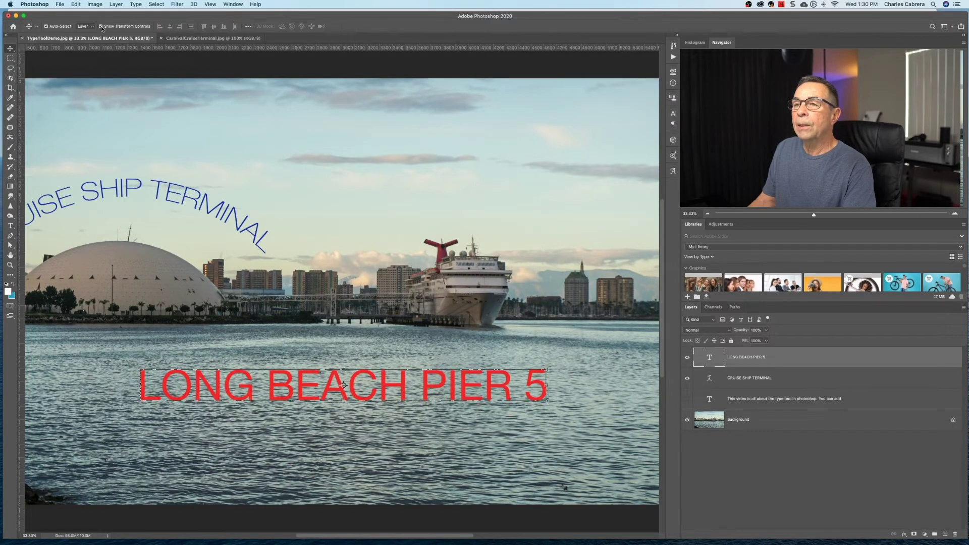
pyautogui.click(101, 27)
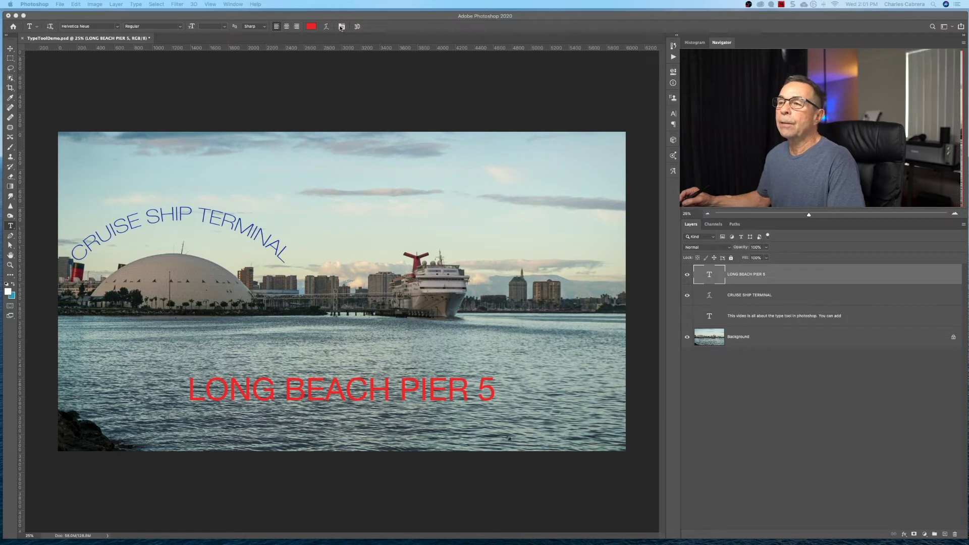
pyautogui.click(341, 27)
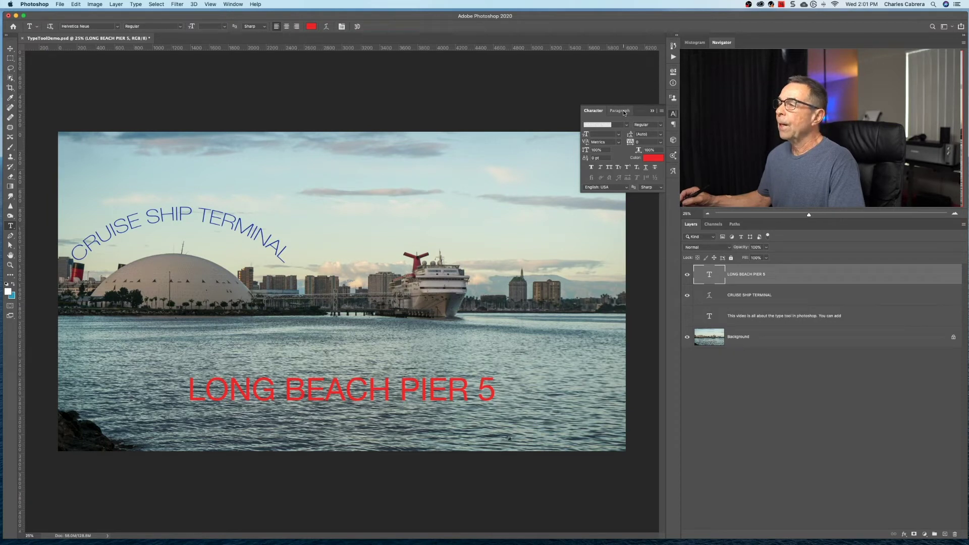
pyautogui.click(673, 114)
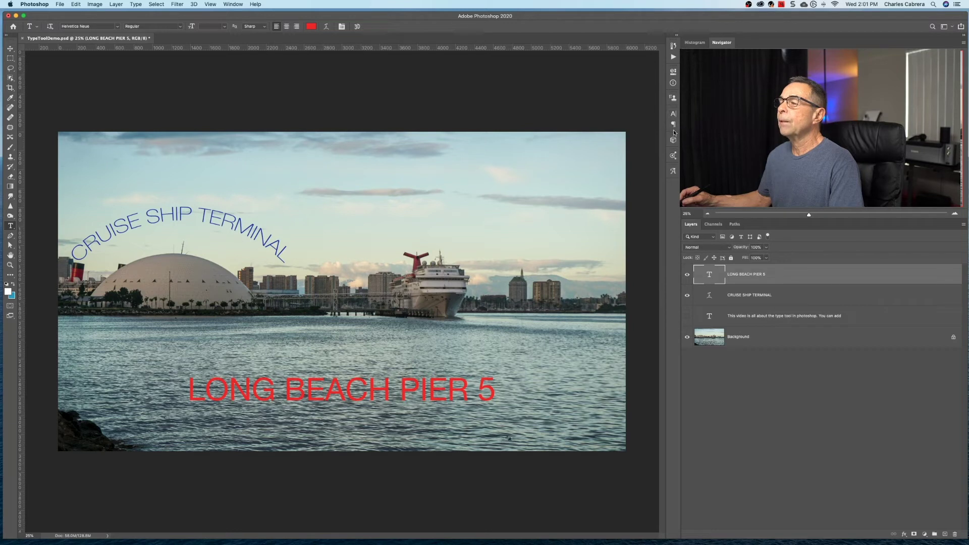
pyautogui.click(233, 4)
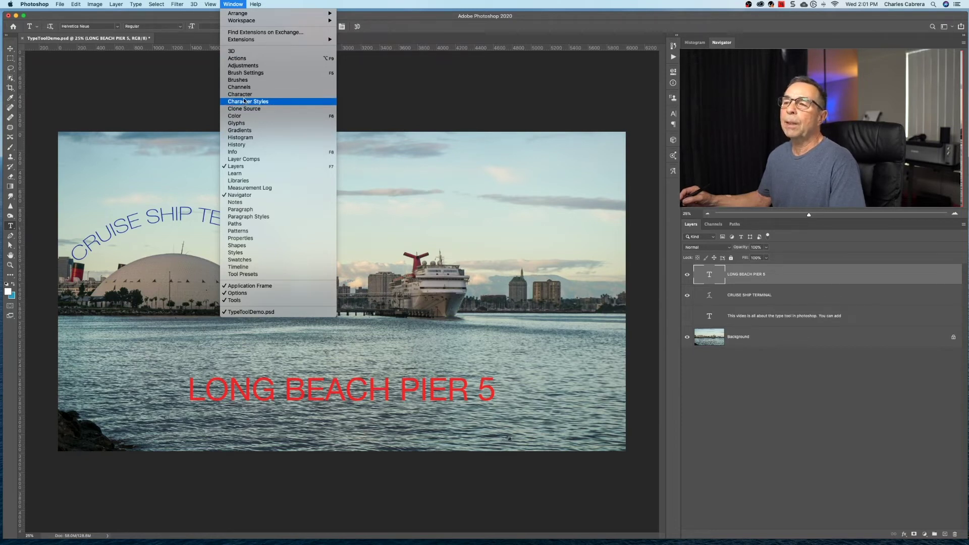
pyautogui.click(673, 113)
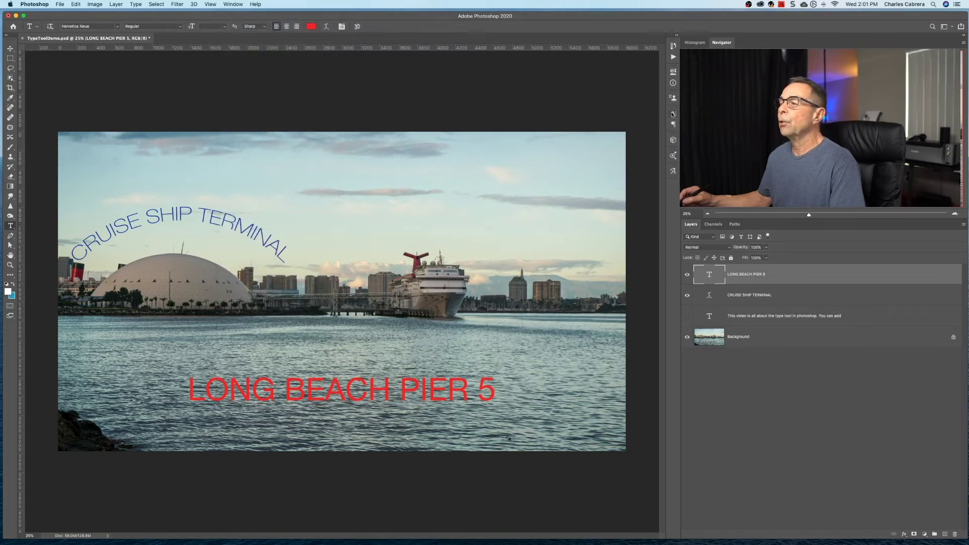
pyautogui.click(673, 114)
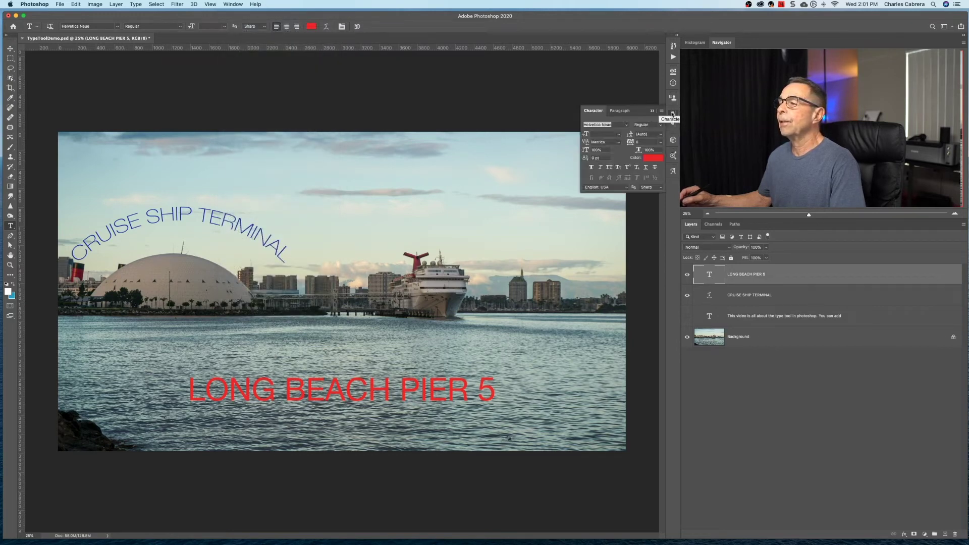
pyautogui.click(626, 112)
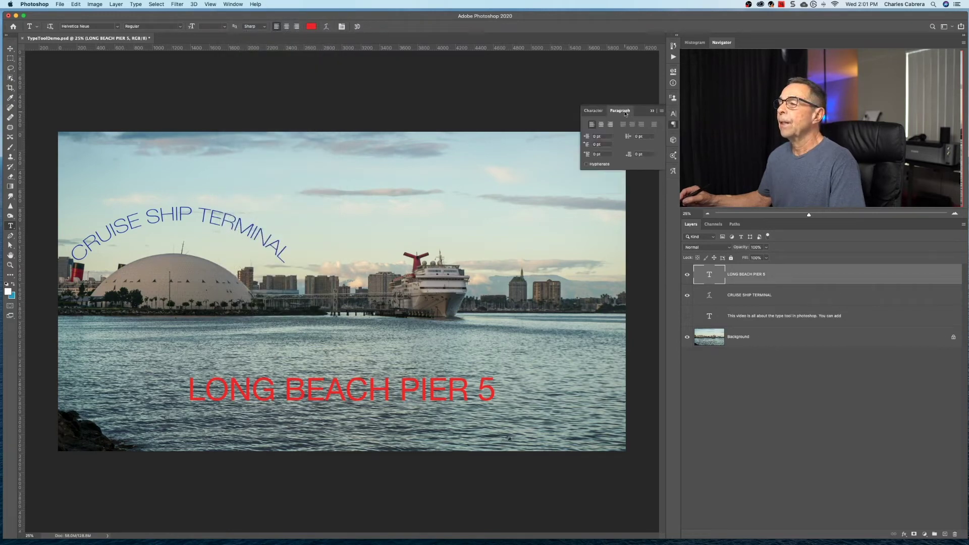
pyautogui.click(599, 110)
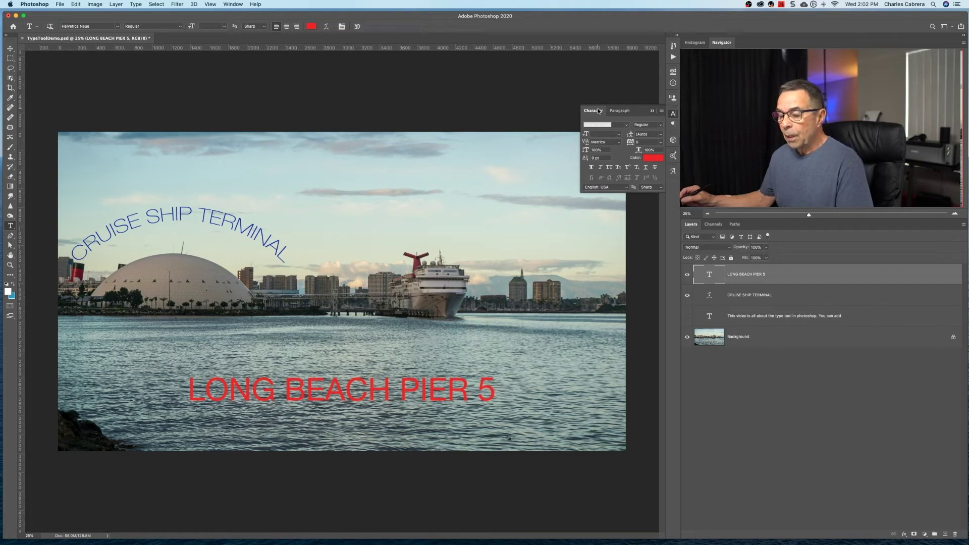
pyautogui.press('v')
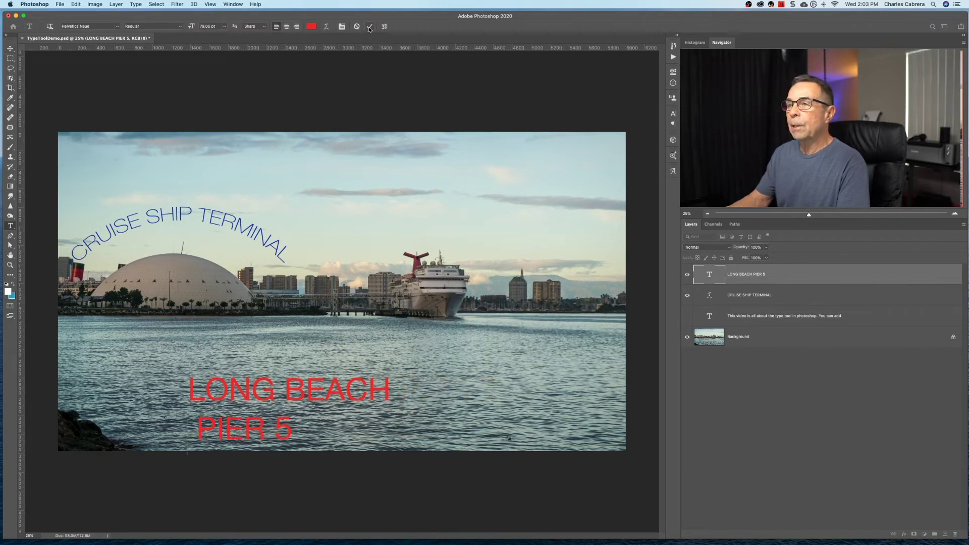
# Step: Commit the two-line text and move it up and right onto the water
pyautogui.click(369, 29)
pyautogui.press('v')
pyautogui.moveTo(277, 392); pyautogui.dragTo(340, 352)
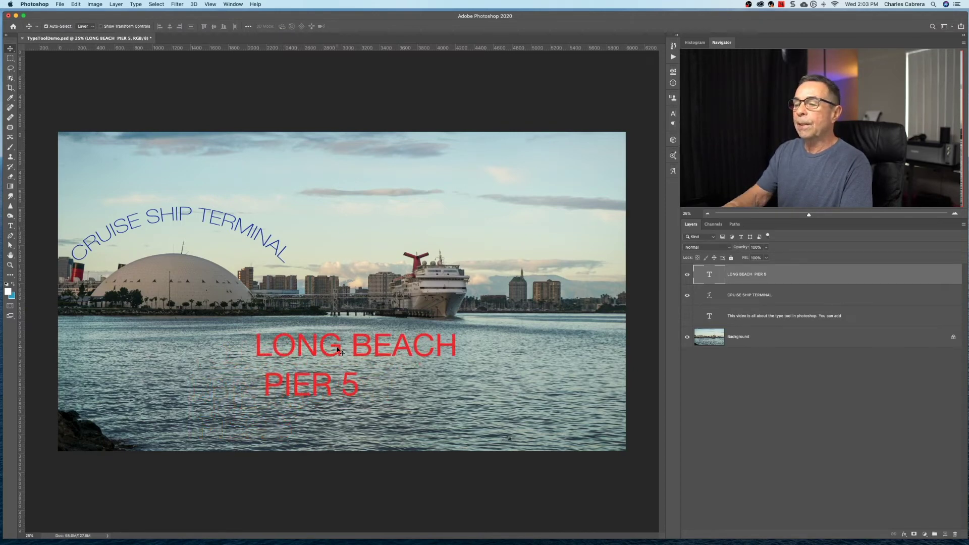
# Step: Centre-align the LONG BEACH / PIER 5 lines after trying left and right alignment
pyautogui.doubleClick(303, 346)
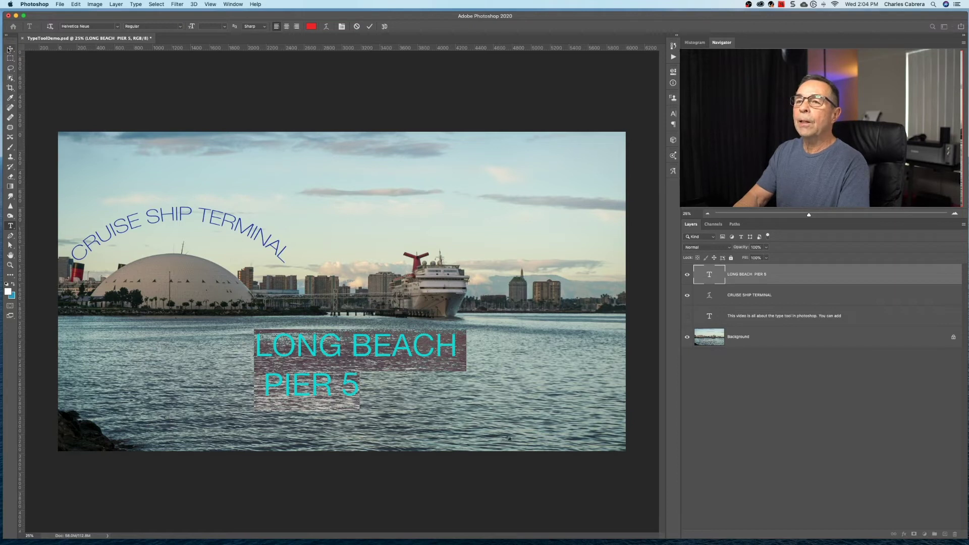
pyautogui.click(287, 26)
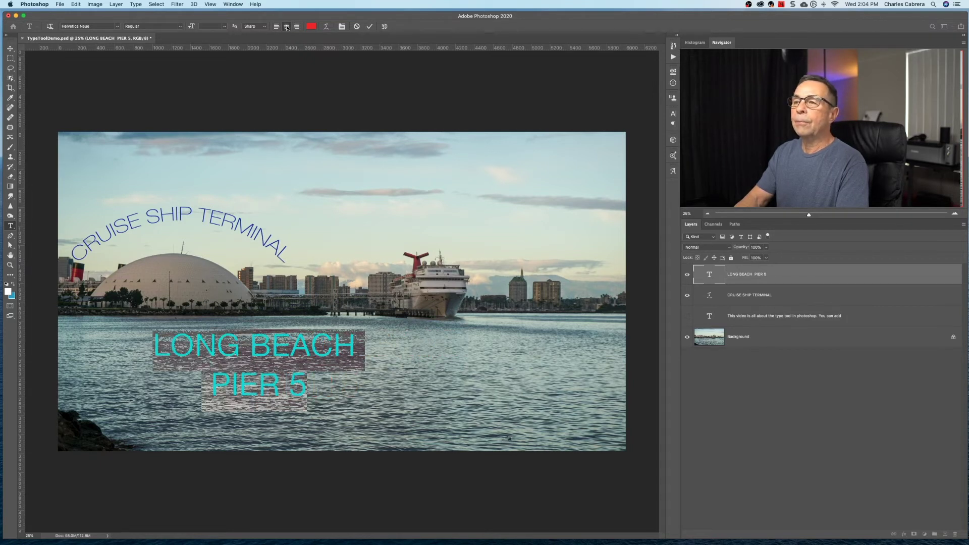
pyautogui.click(277, 26)
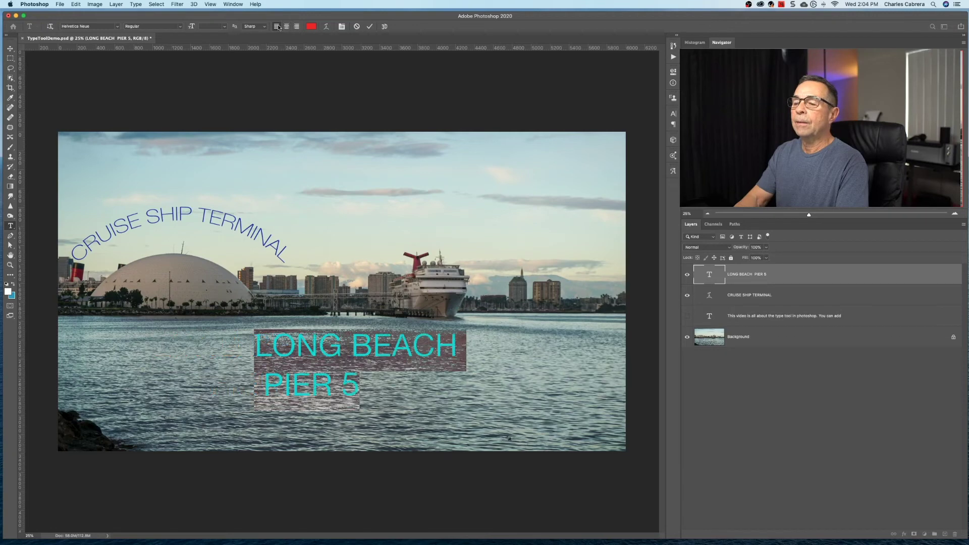
pyautogui.click(296, 27)
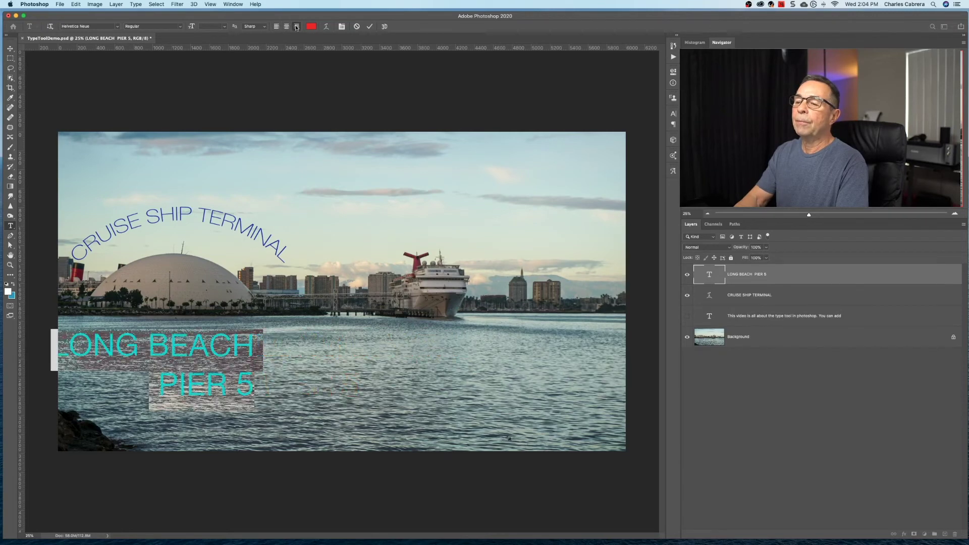
pyautogui.click(286, 27)
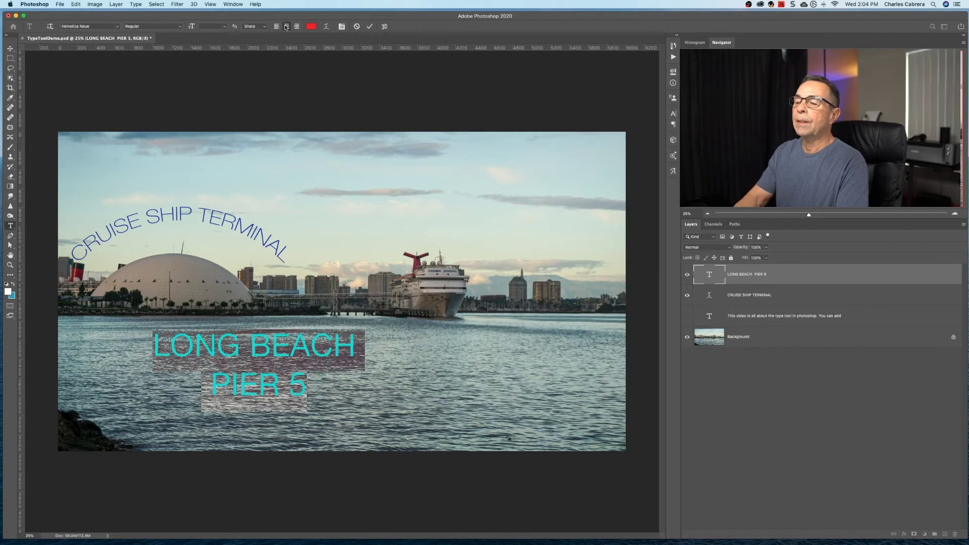
pyautogui.click(371, 27)
pyautogui.press('v')
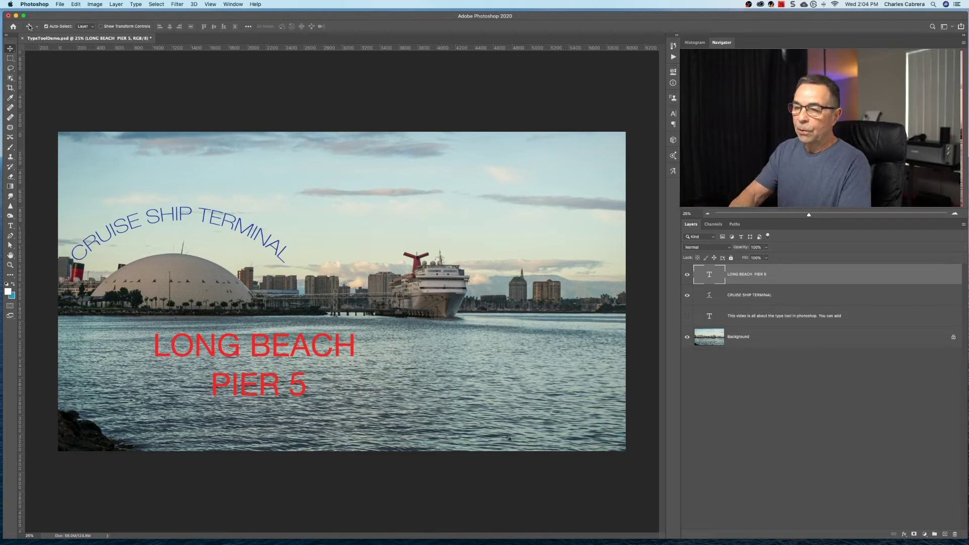
pyautogui.doubleClick(256, 339)
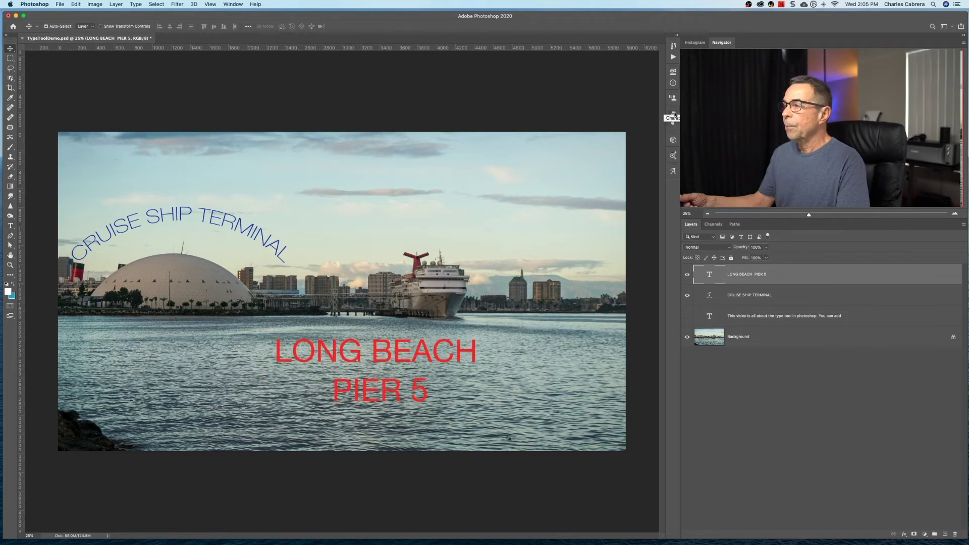
# Step: Set LONG BEACH / PIER 5 to the Bold font style in the Character panel
pyautogui.click(674, 114)
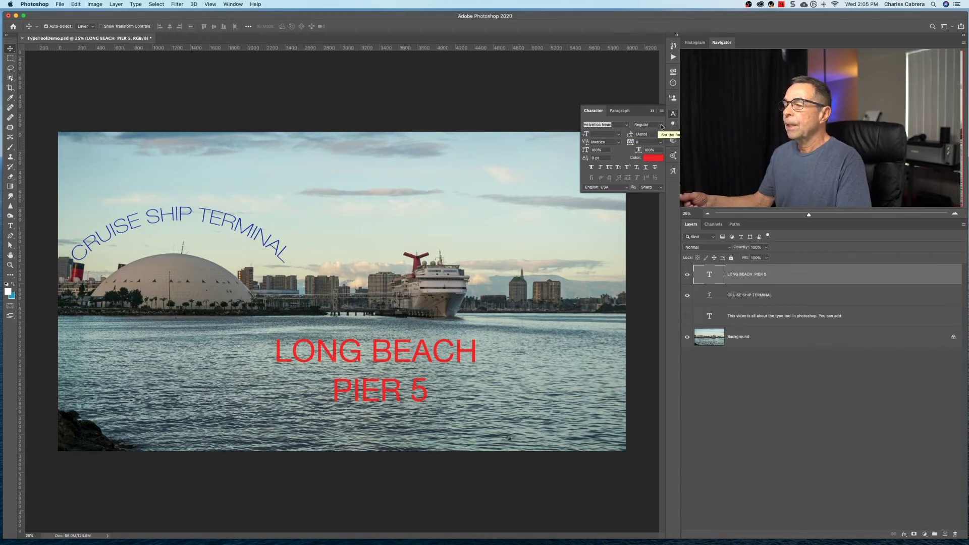
pyautogui.doubleClick(709, 275)
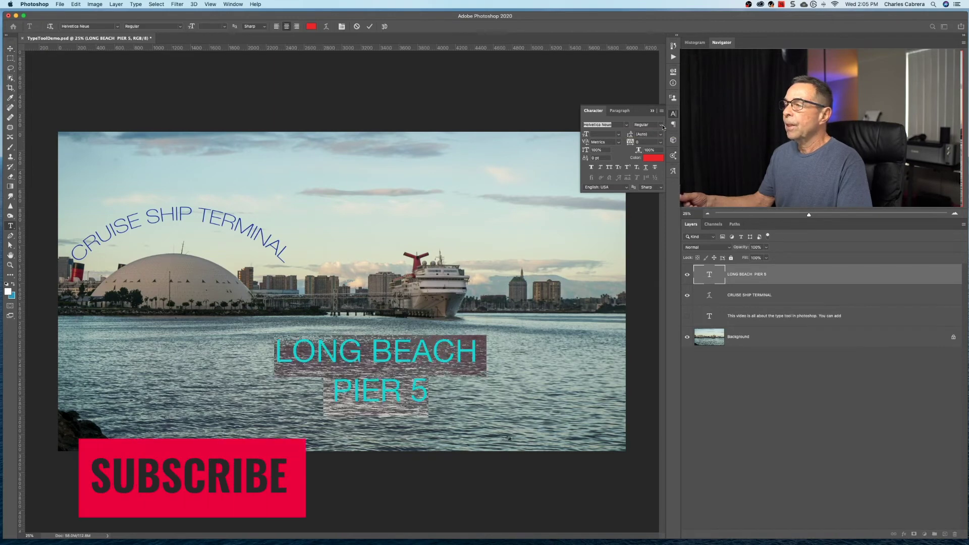
pyautogui.click(661, 125)
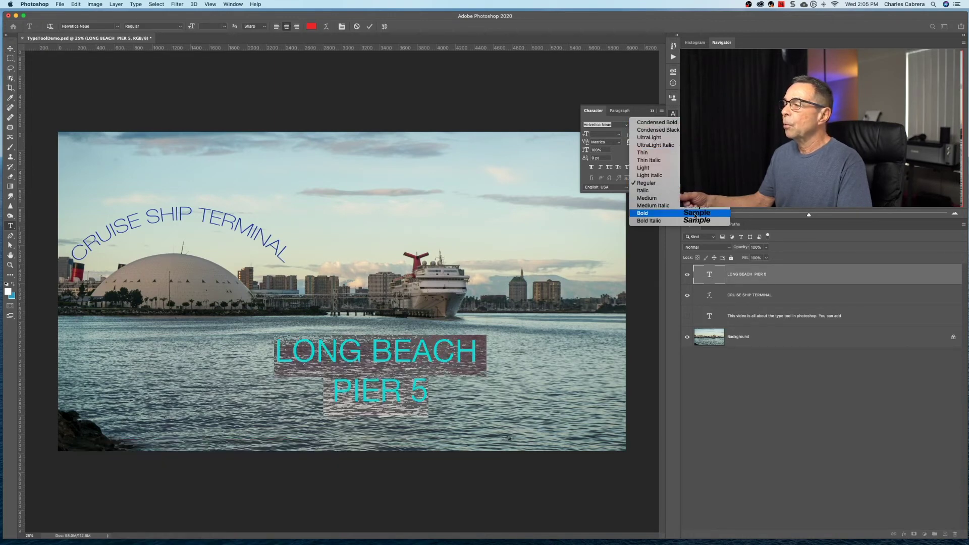
pyautogui.click(643, 213)
pyautogui.click(620, 134)
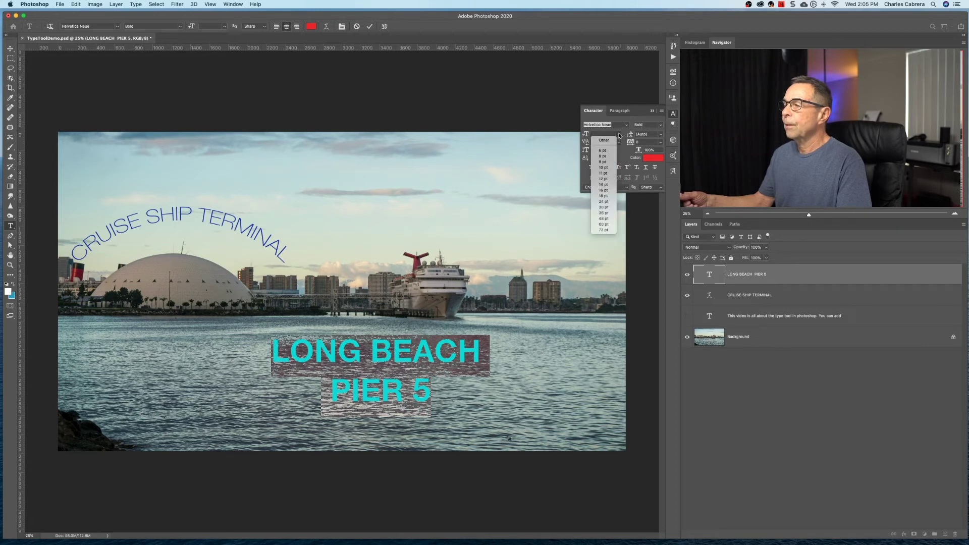
pyautogui.click(620, 135)
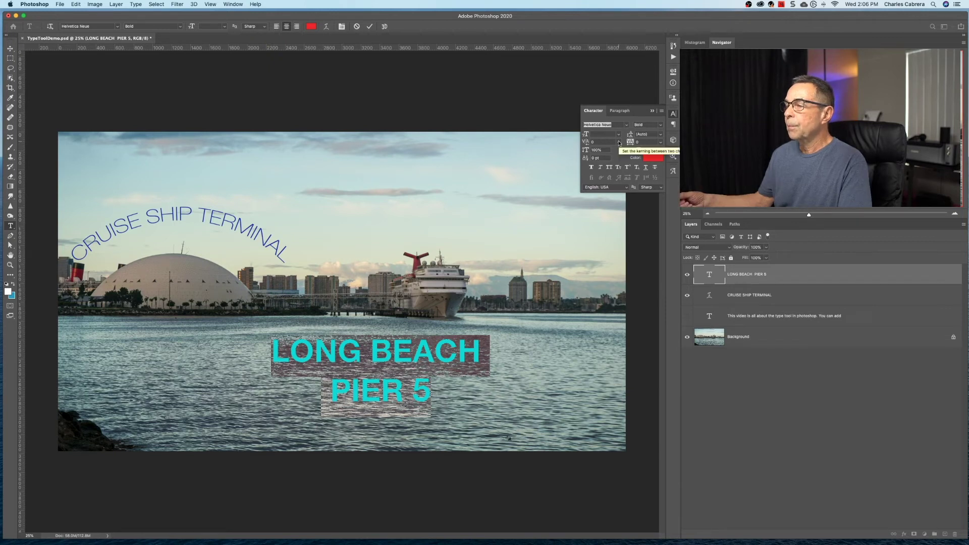
# Step: Leave kerning at 0 and set the tracking of LONG BEACH / PIER 5 to about 160
pyautogui.click(619, 143)
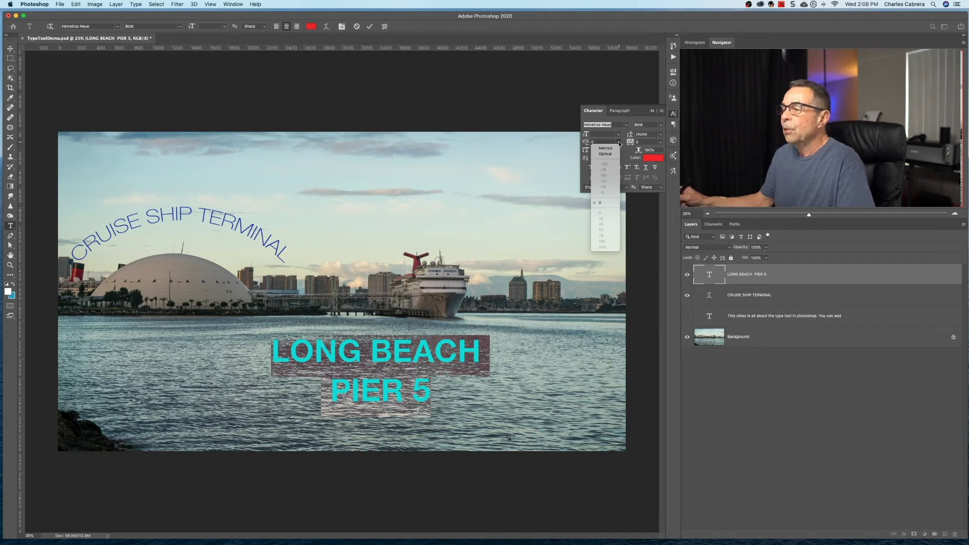
pyautogui.click(601, 202)
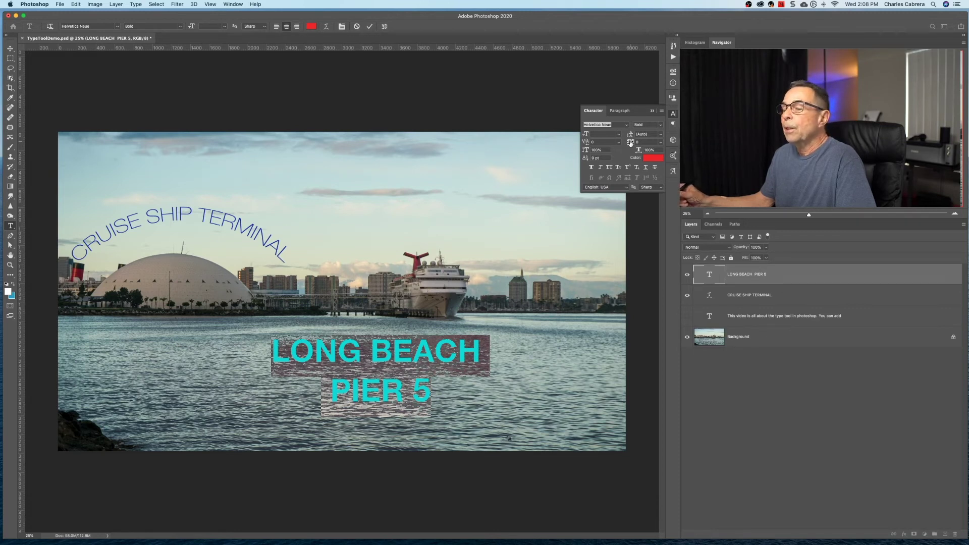
pyautogui.moveTo(630, 143); pyautogui.dragTo(633, 144)
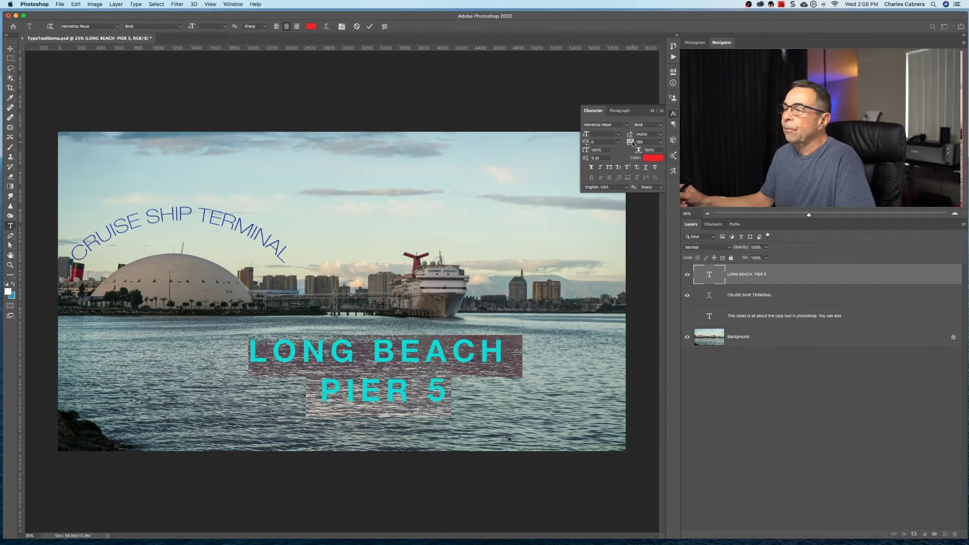
pyautogui.click(620, 143)
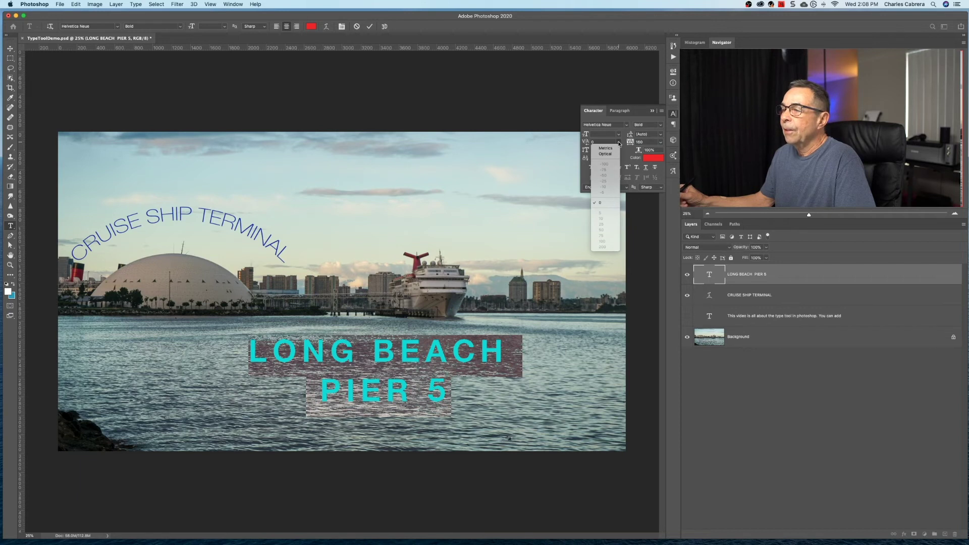
# Step: Set the vertical scale of LONG BEACH PIER 5 to about 137%
pyautogui.click(598, 150)
pyautogui.write('130')
pyautogui.press('Return')
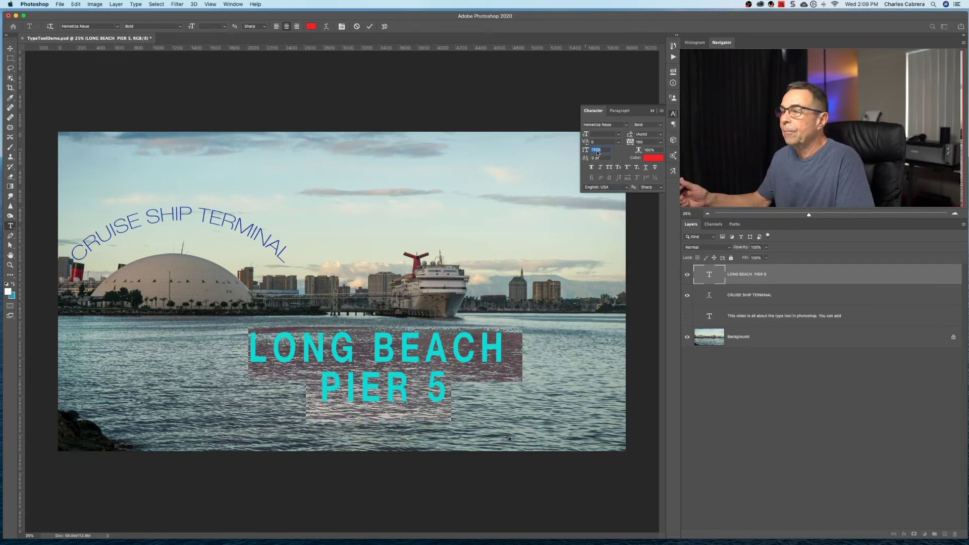
pyautogui.scroll(20, 598, 150)
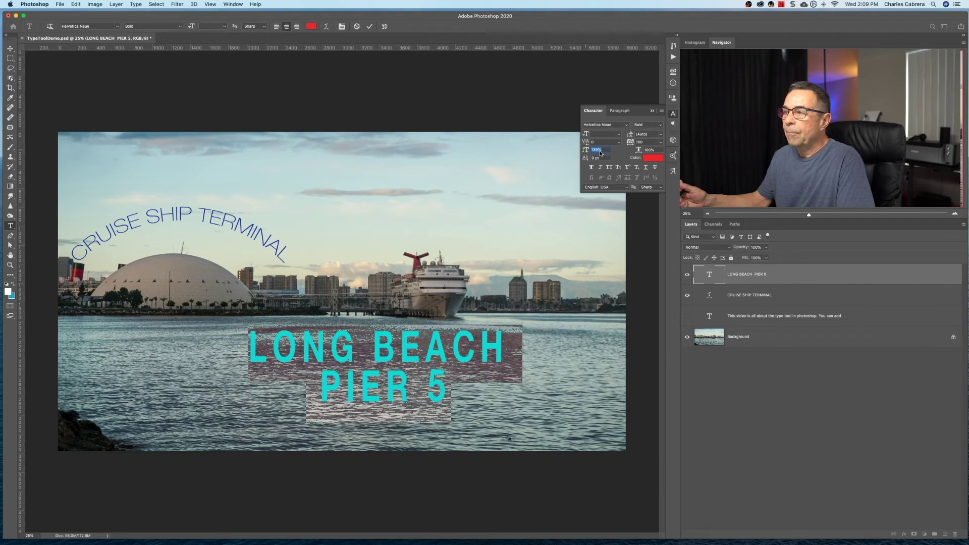
pyautogui.scroll(9, 609, 153)
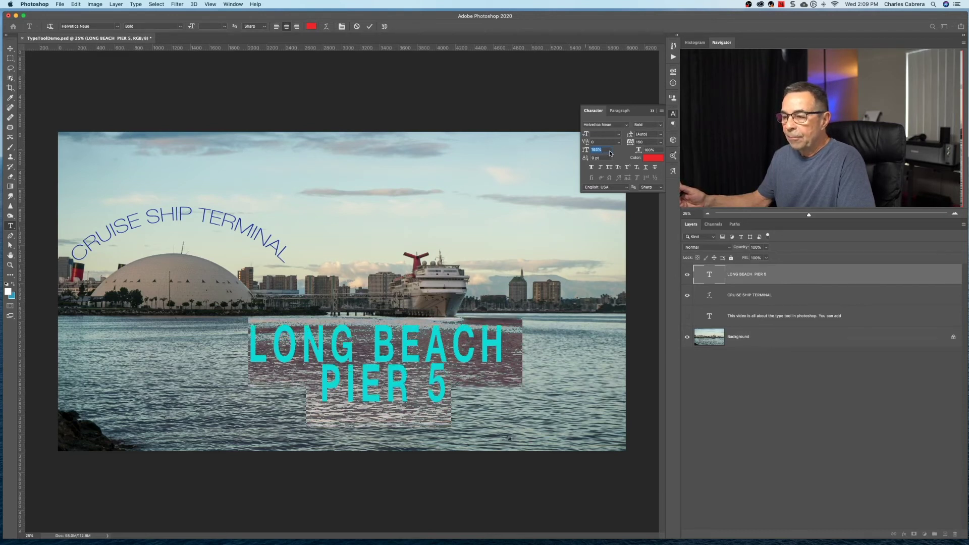
pyautogui.scroll(-20, 612, 154)
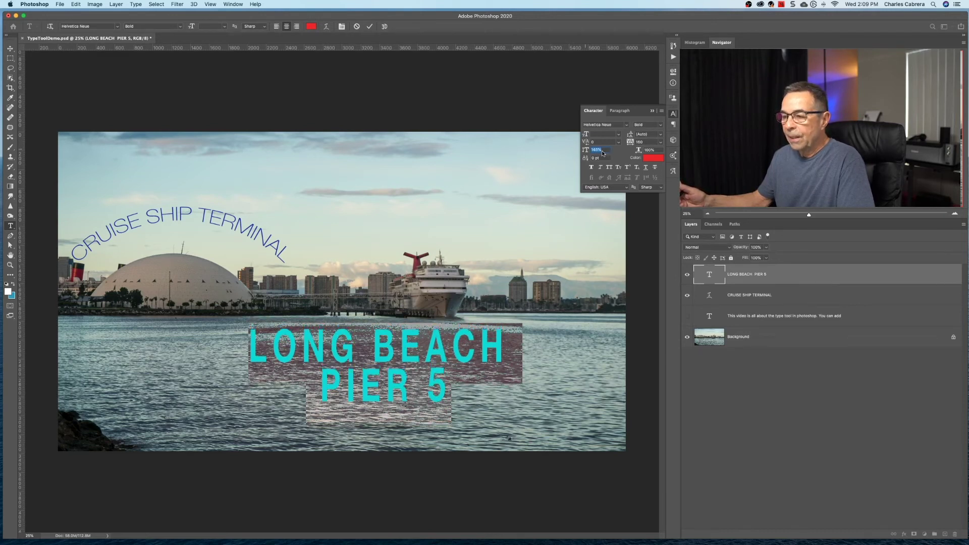
pyautogui.scroll(-3, 601, 152)
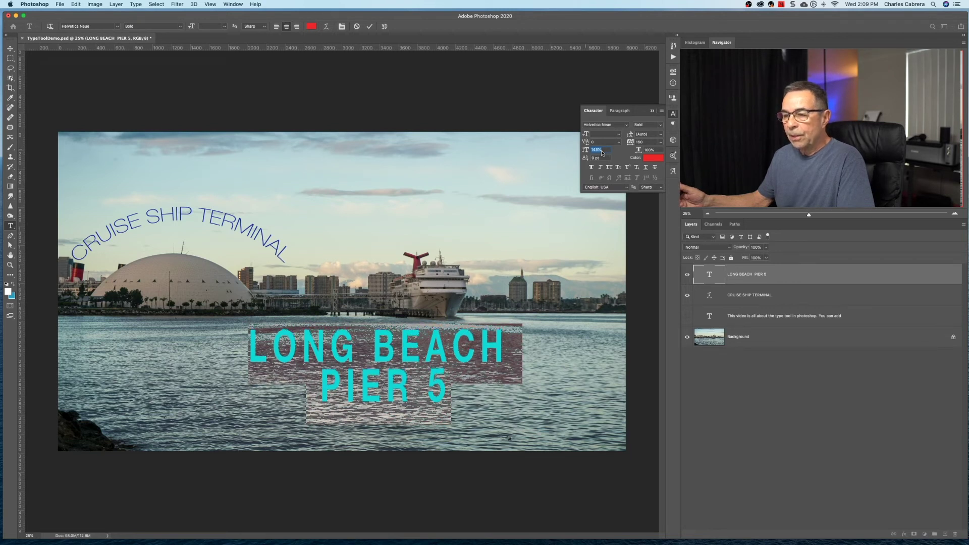
# Step: Widen the letters with a horizontal scale of about 111%
pyautogui.click(640, 152)
pyautogui.scroll(2, 640, 152)
pyautogui.scroll(14, 640, 153)
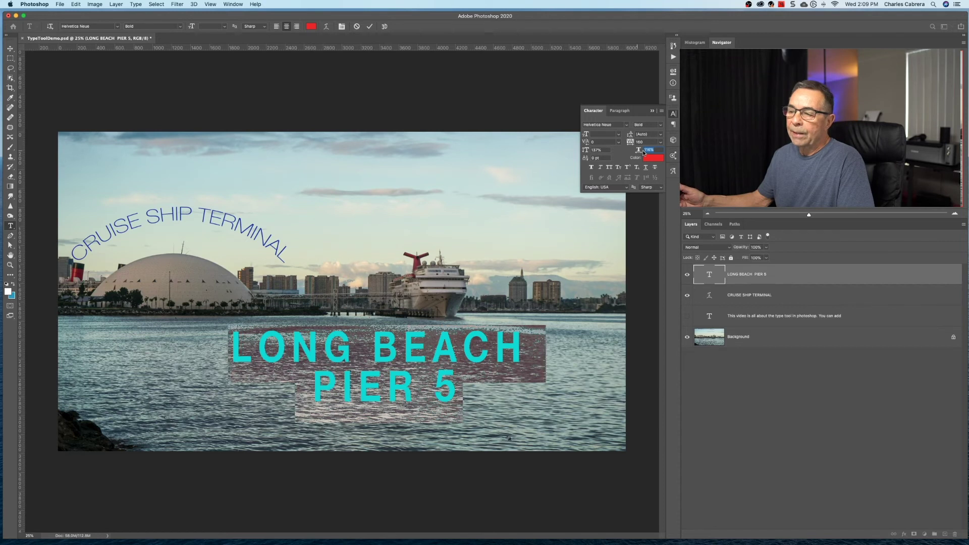
pyautogui.scroll(3, 644, 153)
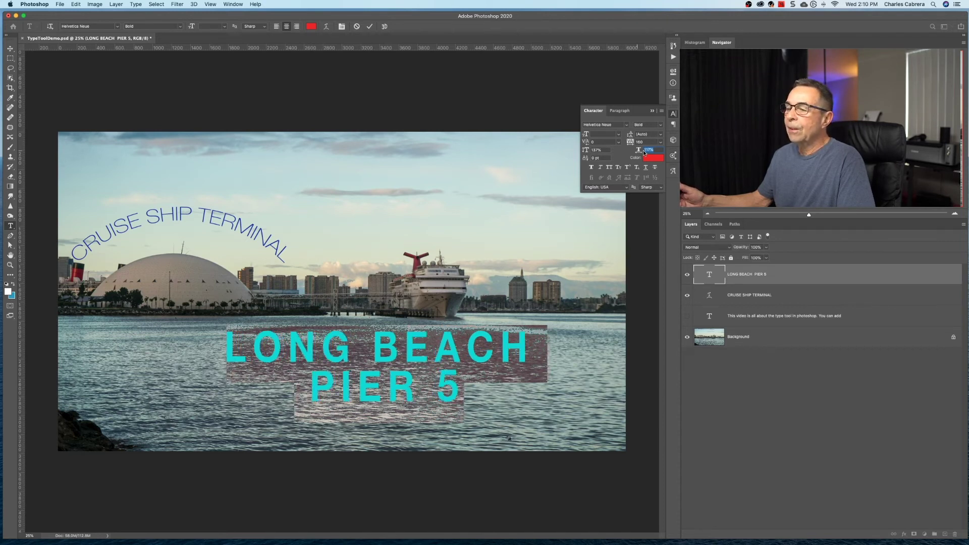
pyautogui.scroll(-8, 645, 153)
# Step: Raise the text over the skyline with a positive baseline shift and commit the edit
pyautogui.click(594, 158)
pyautogui.scroll(4, 594, 158)
pyautogui.scroll(-5, 592, 159)
pyautogui.moveTo(588, 161); pyautogui.dragTo(652, 154)
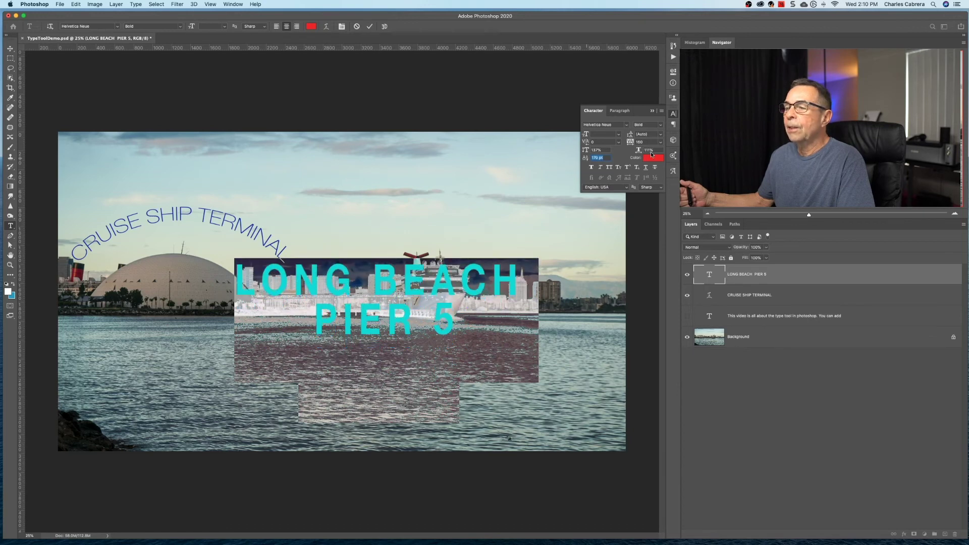
pyautogui.click(370, 26)
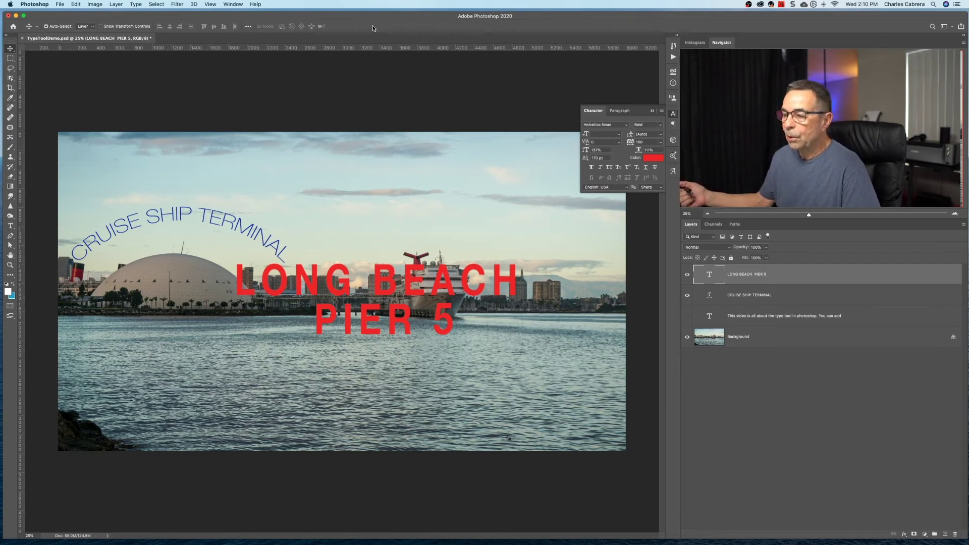
# Step: Increase the leading of LONG BEACH / PIER 5 from Auto to about 139 pt
pyautogui.press('t')
pyautogui.press('Return')
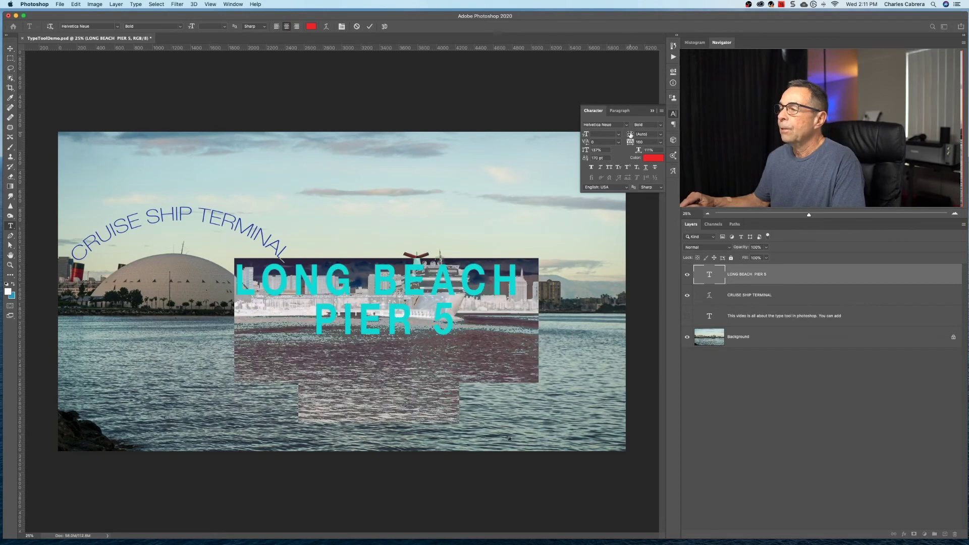
pyautogui.click(630, 135)
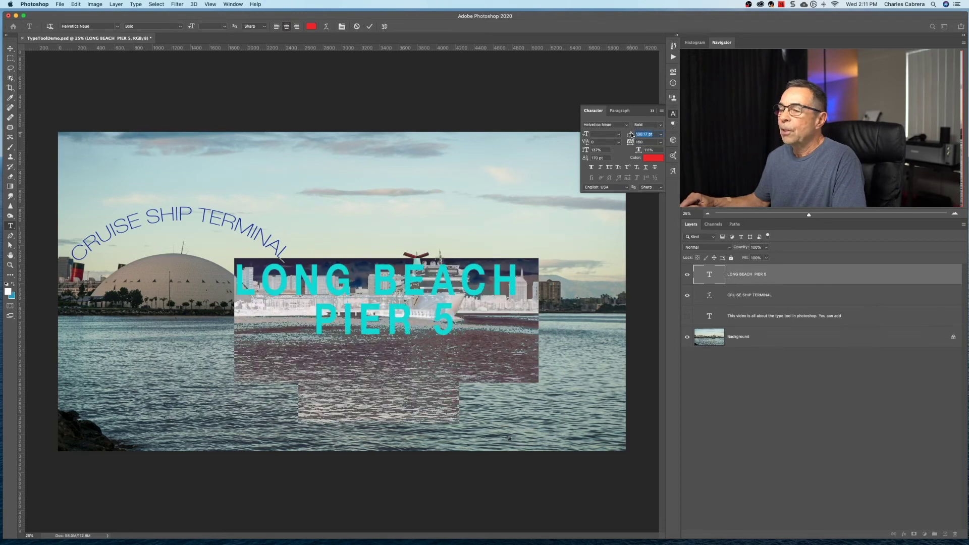
pyautogui.moveTo(633, 135); pyautogui.dragTo(644, 141)
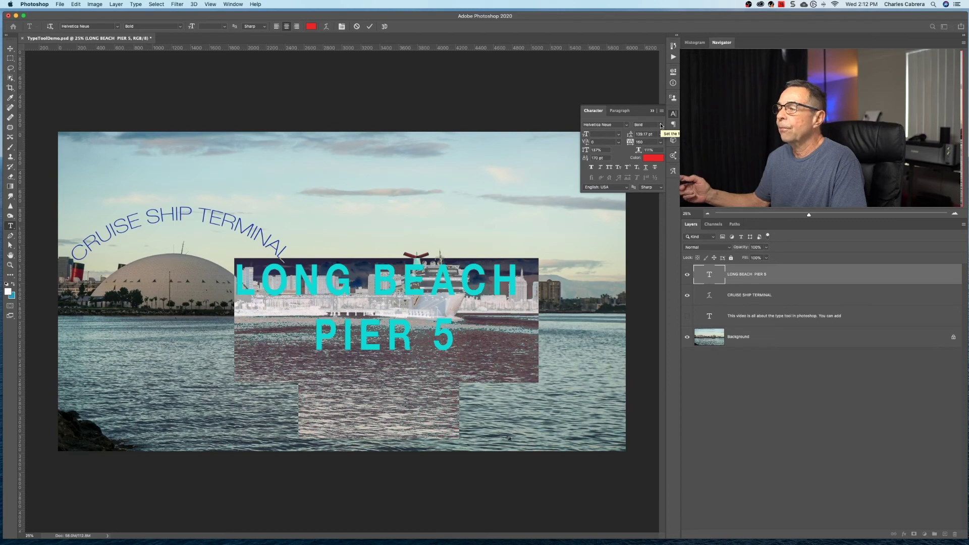
# Step: Try Faux Bold, Faux Italic, Small Caps, Subscript, Underline and Strikethrough, then remove them and commit
pyautogui.click(592, 167)
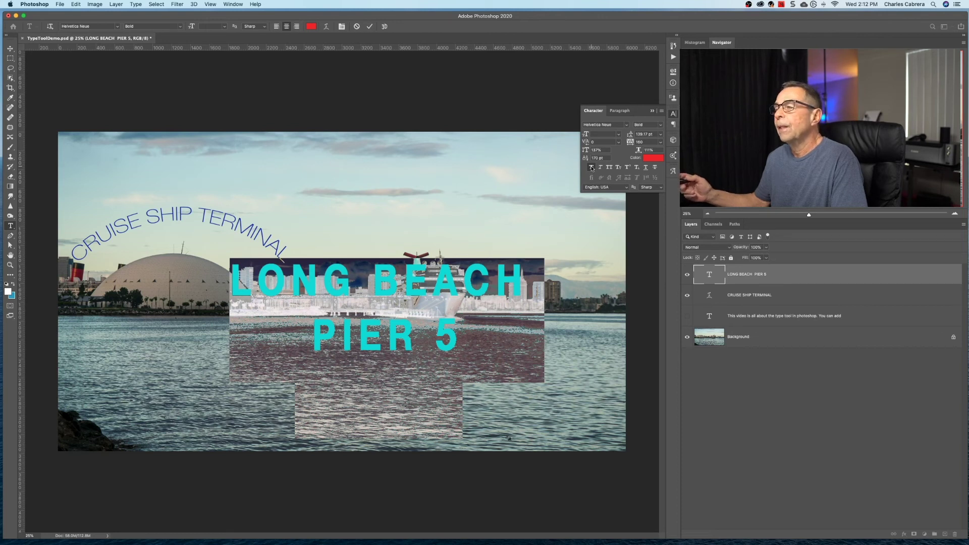
pyautogui.click(592, 168)
pyautogui.click(601, 169)
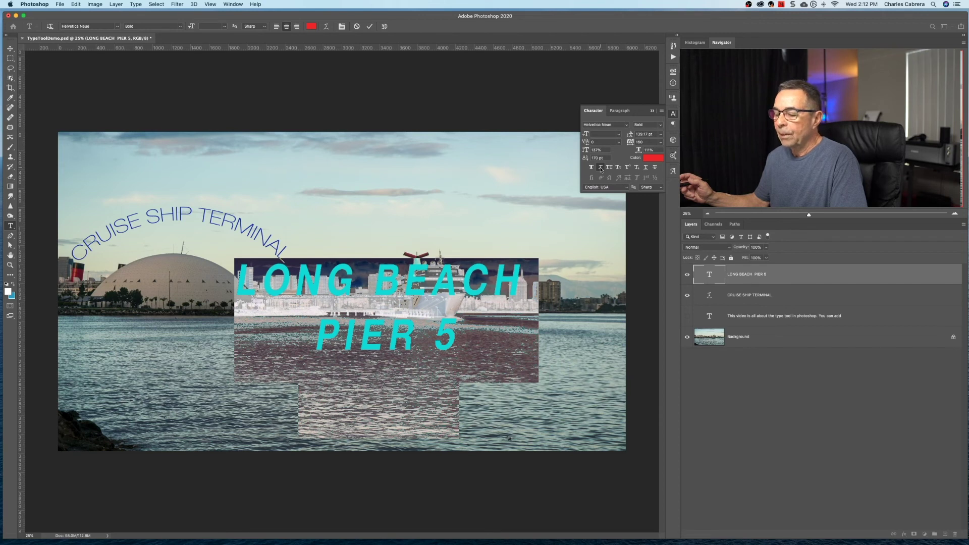
pyautogui.click(601, 168)
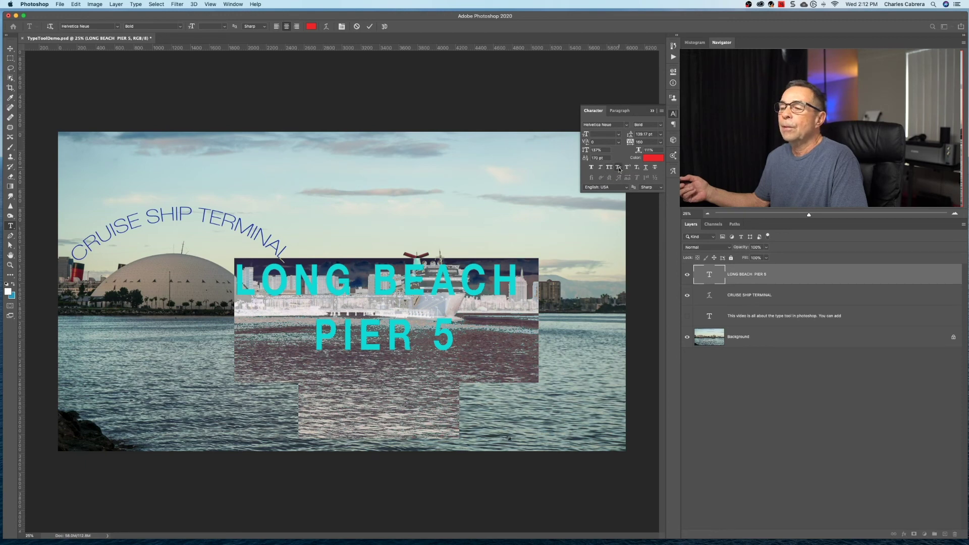
pyautogui.click(619, 168)
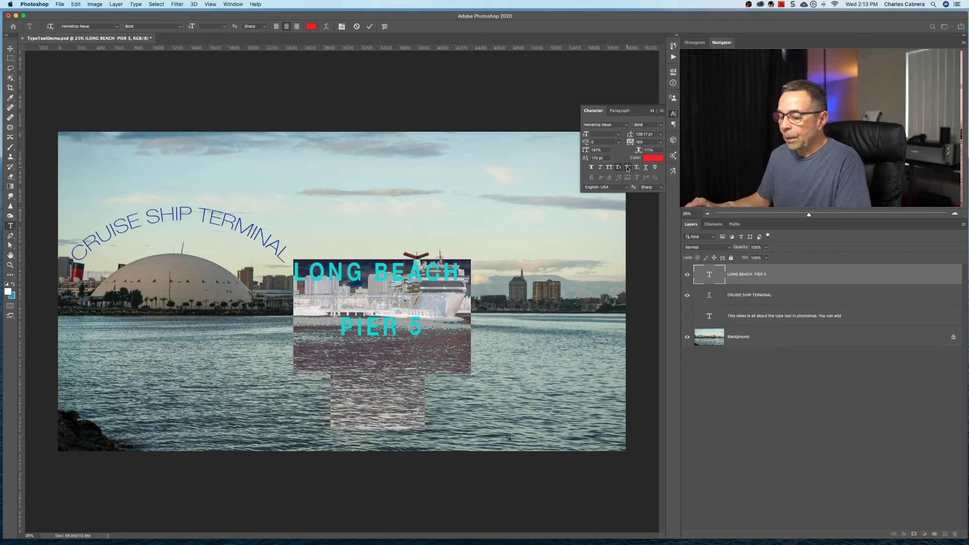
pyautogui.click(636, 168)
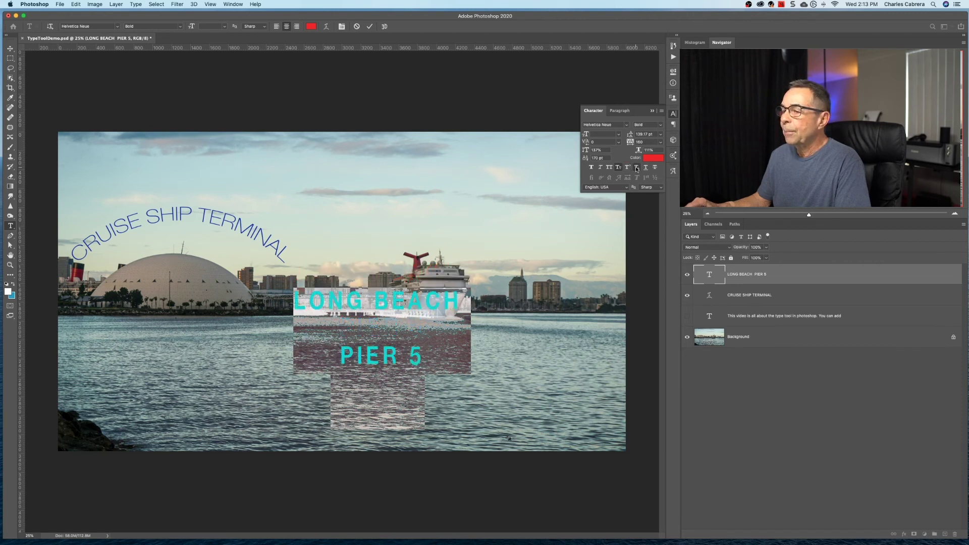
pyautogui.click(646, 168)
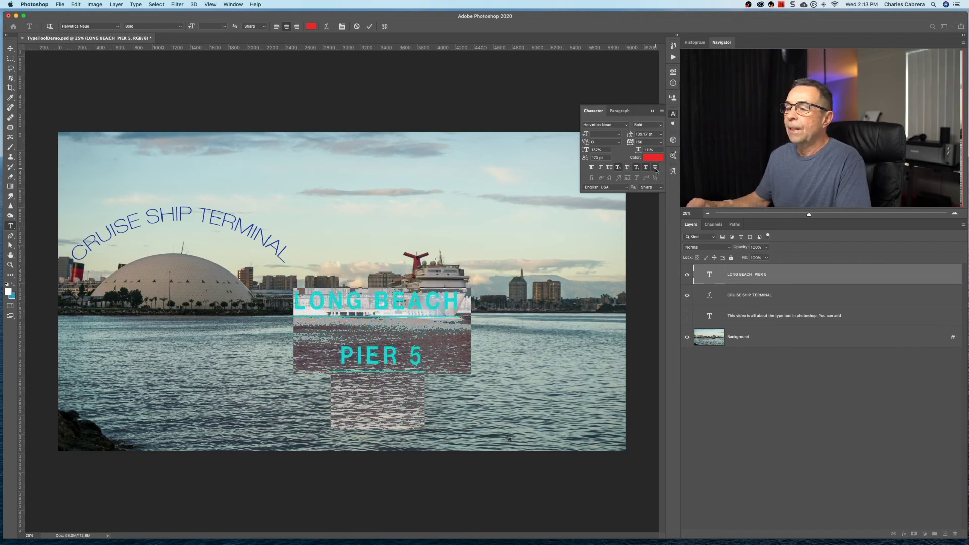
pyautogui.click(655, 168)
pyautogui.click(656, 169)
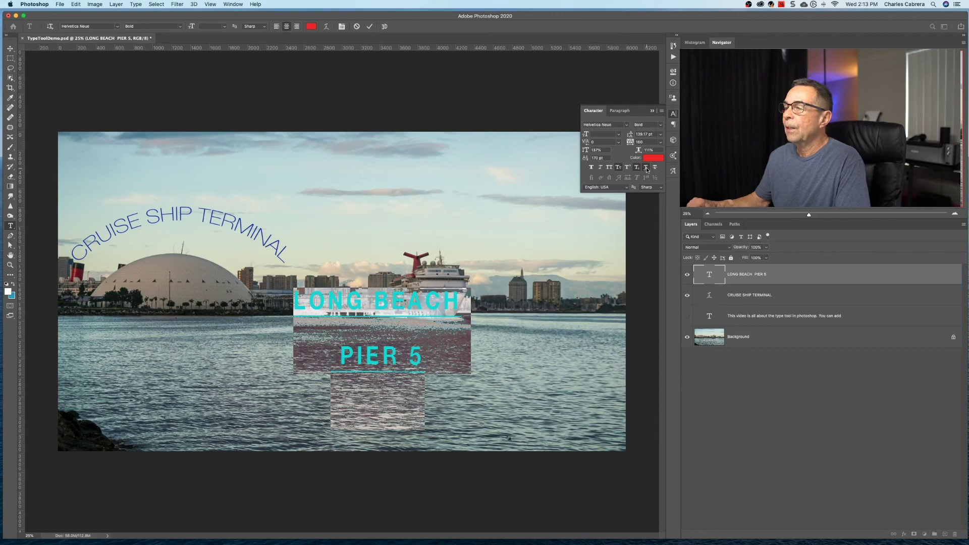
pyautogui.click(646, 168)
pyautogui.click(637, 168)
pyautogui.press('Escape')
# Step: Make the type-tool paragraph visible and try right and justify alignments, returning to left alignment
pyautogui.press('v')
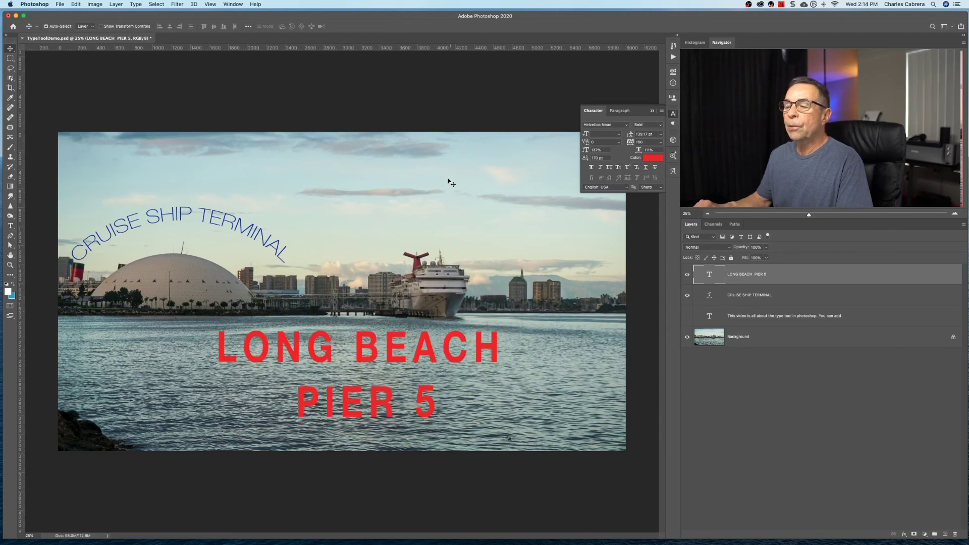
pyautogui.click(615, 111)
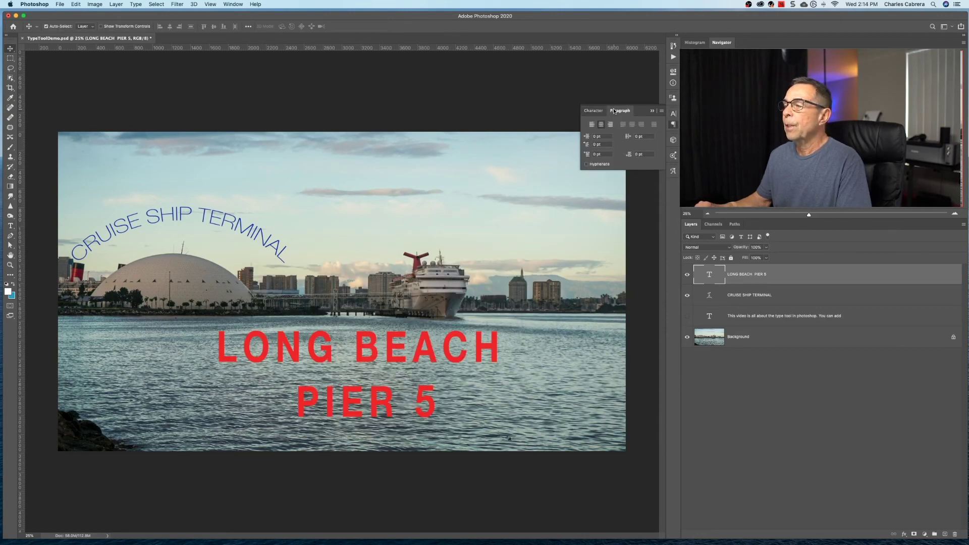
pyautogui.click(688, 317)
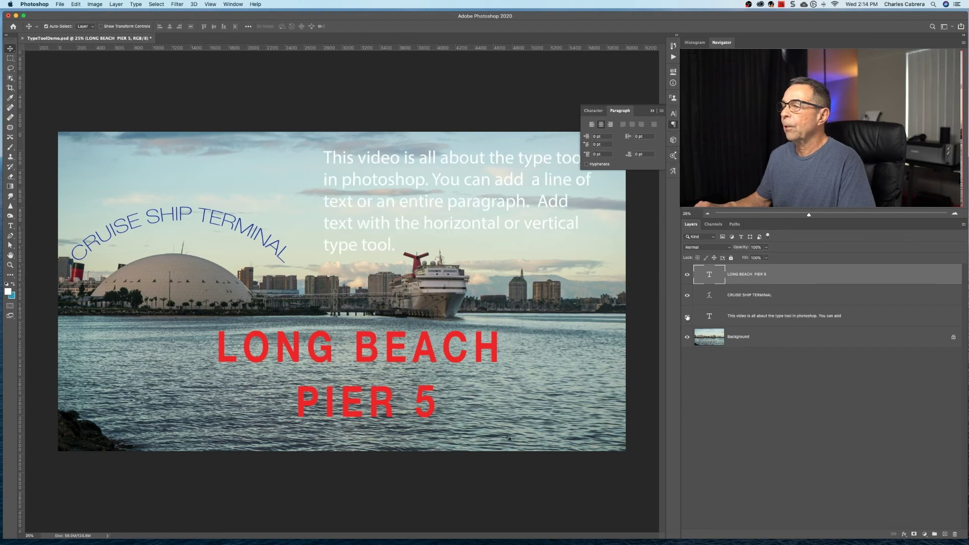
pyautogui.doubleClick(710, 316)
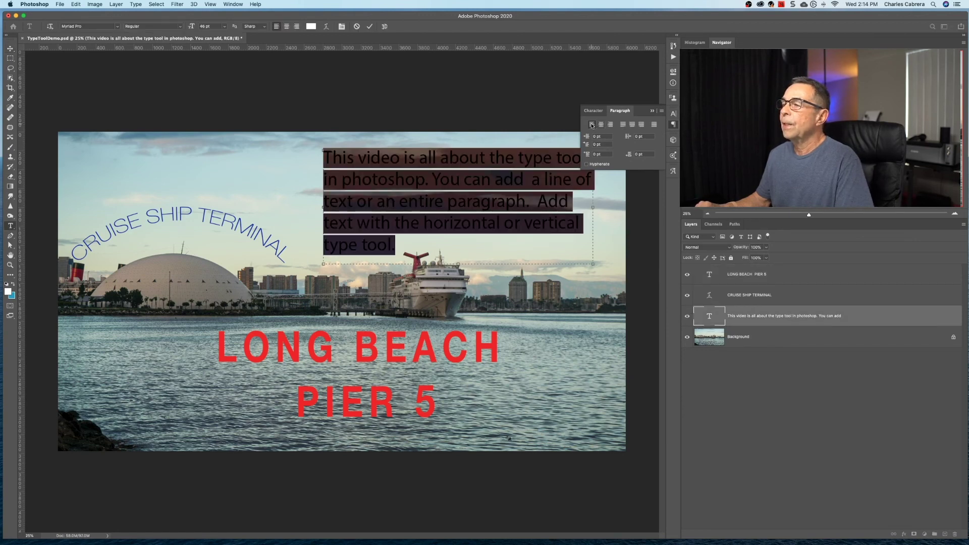
pyautogui.click(611, 125)
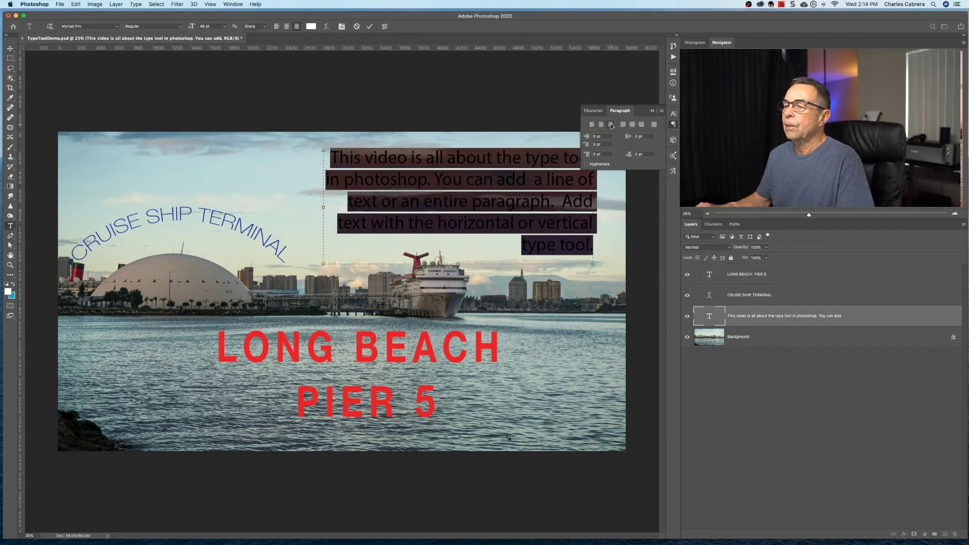
pyautogui.click(623, 124)
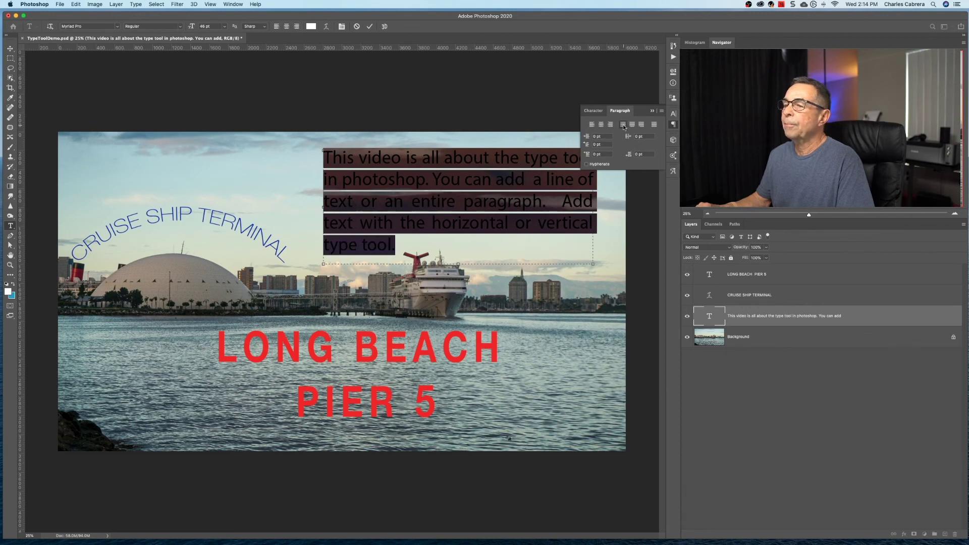
pyautogui.click(633, 125)
pyautogui.click(642, 125)
pyautogui.click(593, 125)
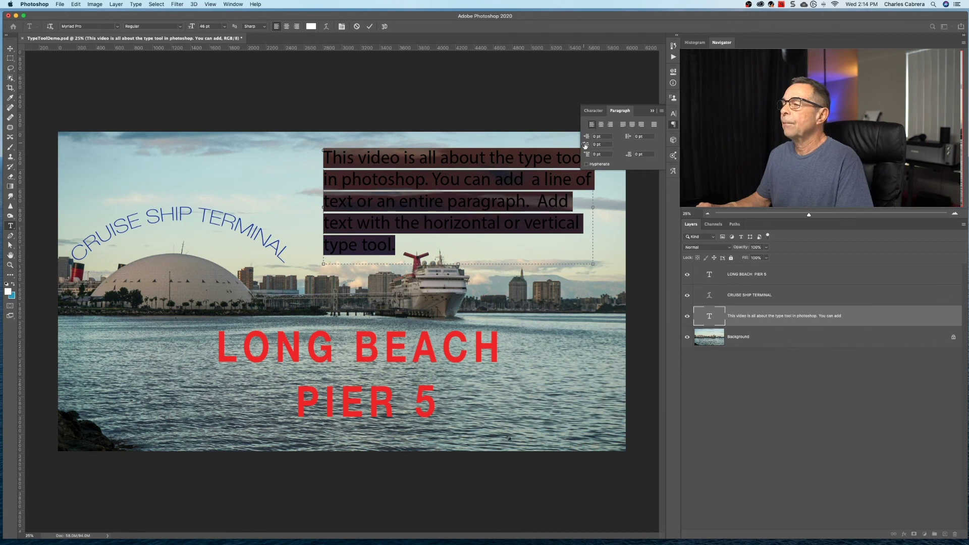
# Step: Shift the paragraph box left and resize it so the text reflows into four lines
pyautogui.moveTo(318, 151); pyautogui.dragTo(296, 150)
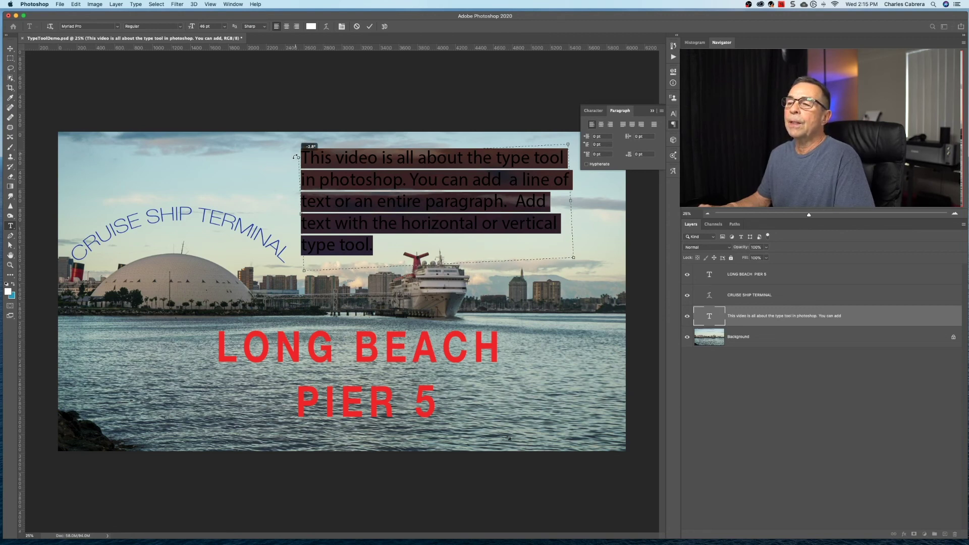
pyautogui.moveTo(295, 149); pyautogui.dragTo(294, 174)
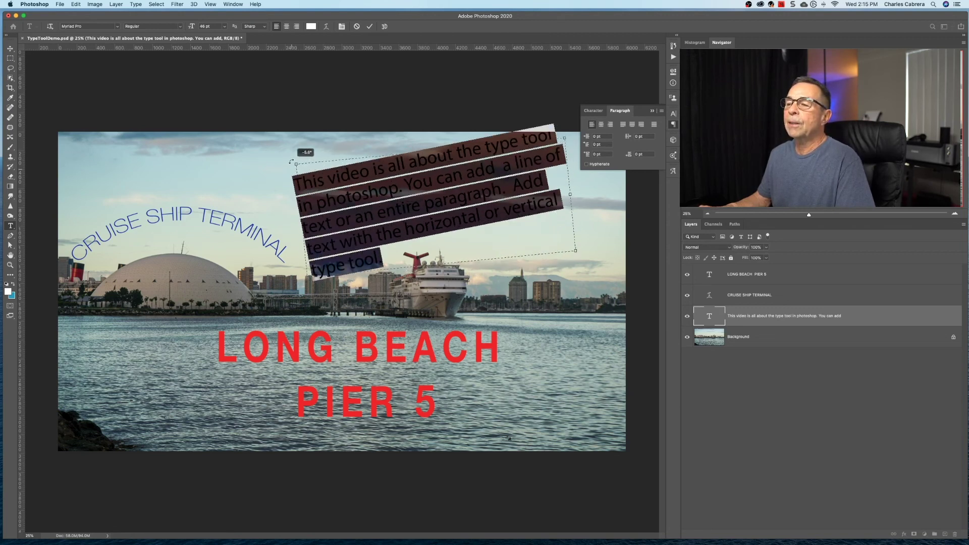
pyautogui.press('super+z')
pyautogui.moveTo(572, 265)
pyautogui.mouseDown()
pyautogui.moveTo(546, 198)
pyautogui.moveTo(580, 273)
pyautogui.mouseUp()
pyautogui.click(594, 111)
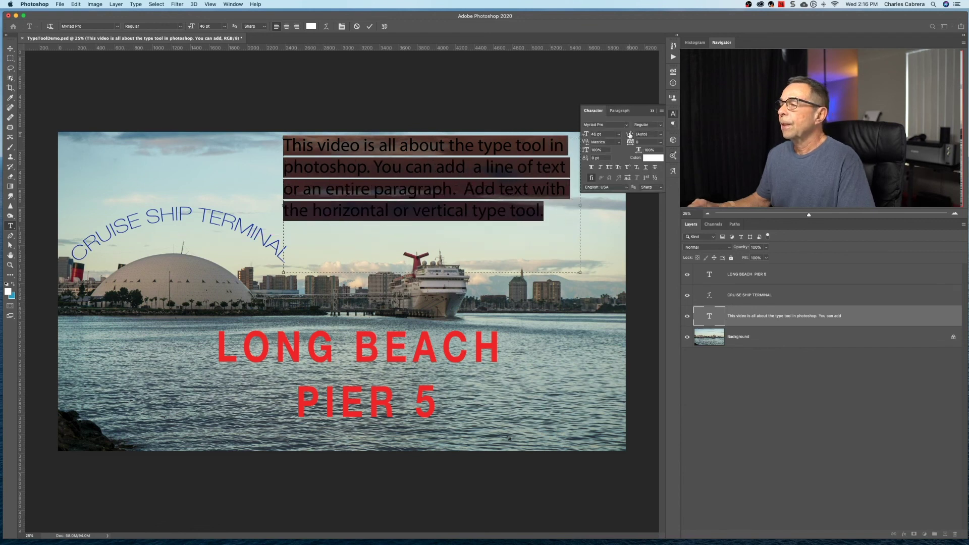